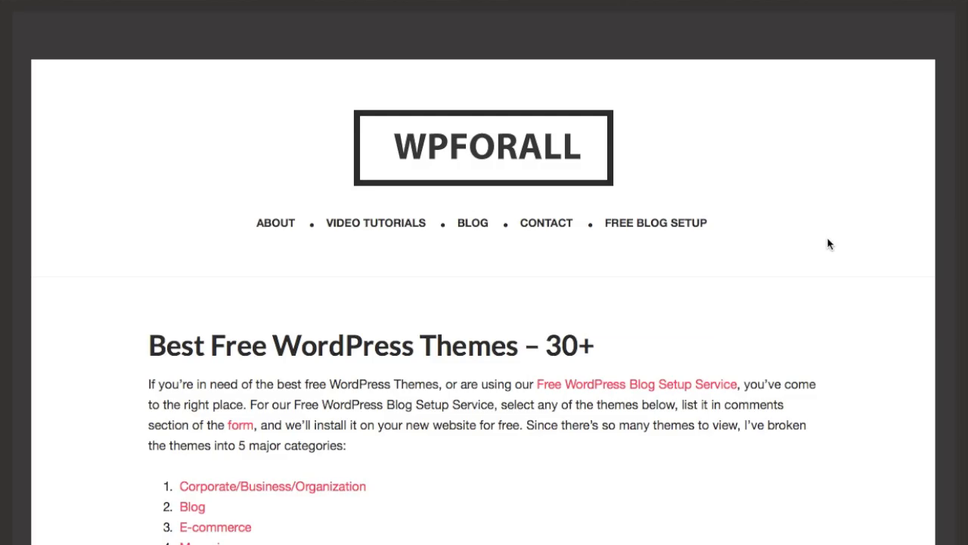
- Scroll the Best Free WordPress Themes article down to the Wilson entry under Best Free Blog Themes
scroll(827, 244, "down", 15)
scroll(831, 292, "down", 10)
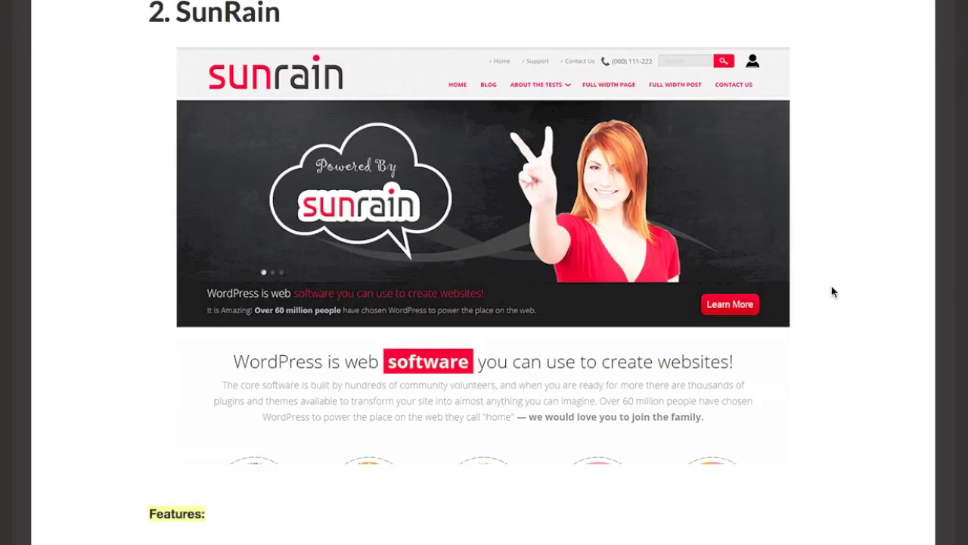
scroll(835, 293, "down", 8)
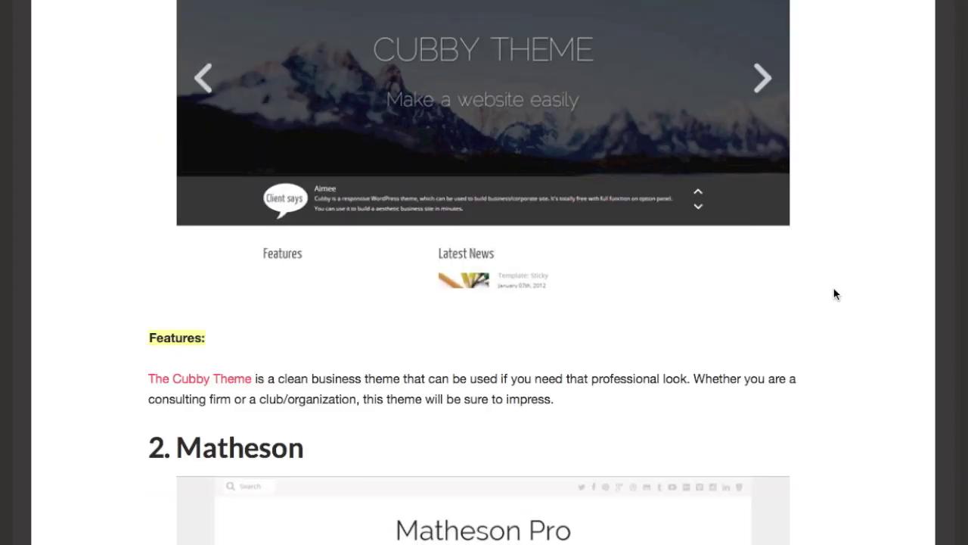
scroll(835, 293, "down", 12)
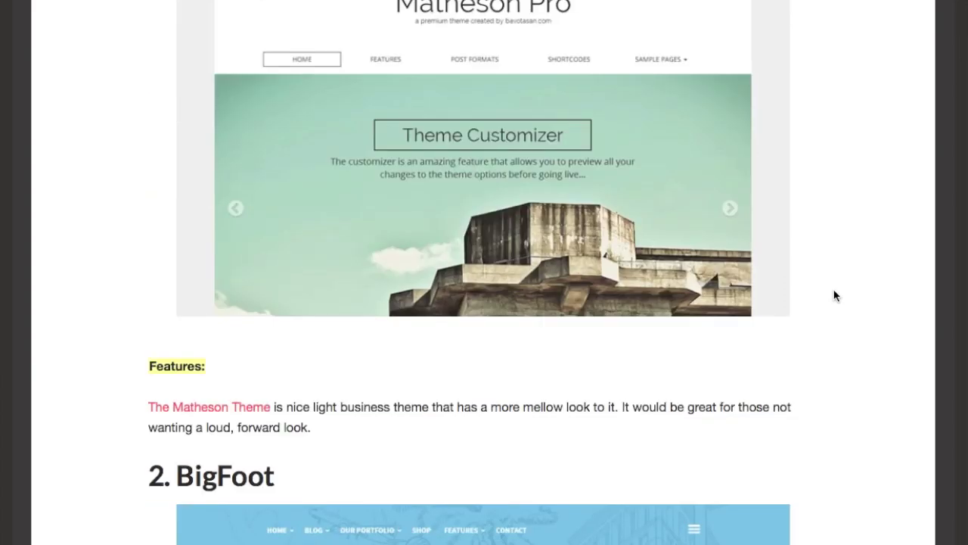
scroll(836, 298, "down", 15)
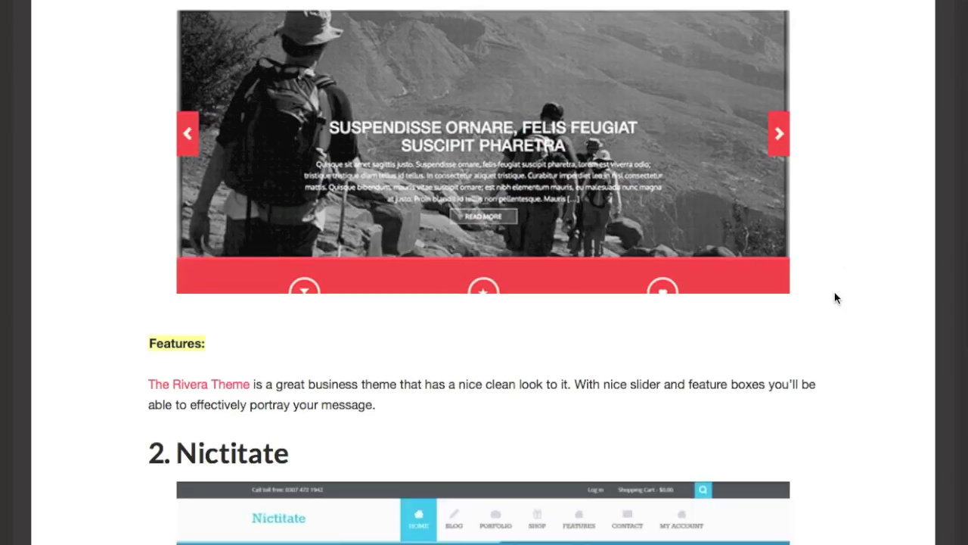
scroll(836, 298, "down", 10)
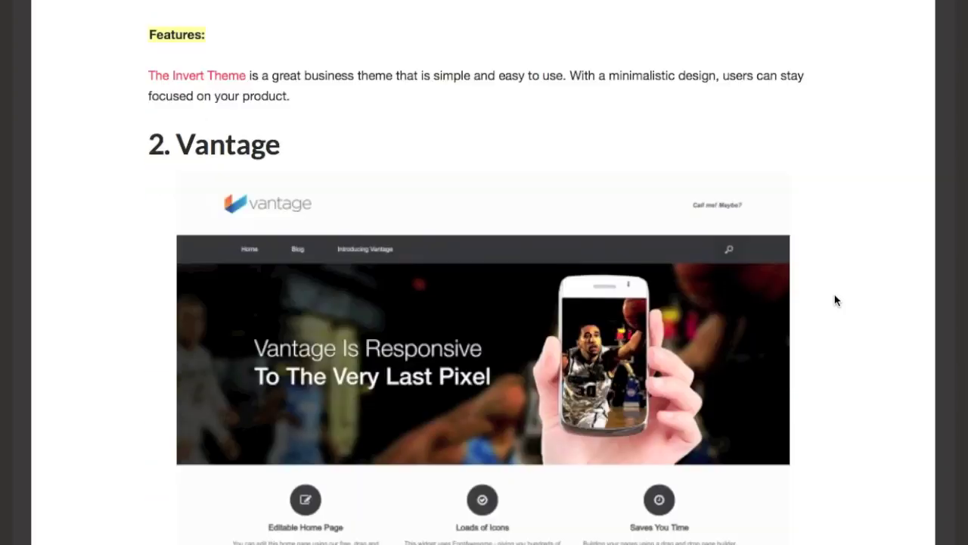
scroll(835, 301, "down", 12)
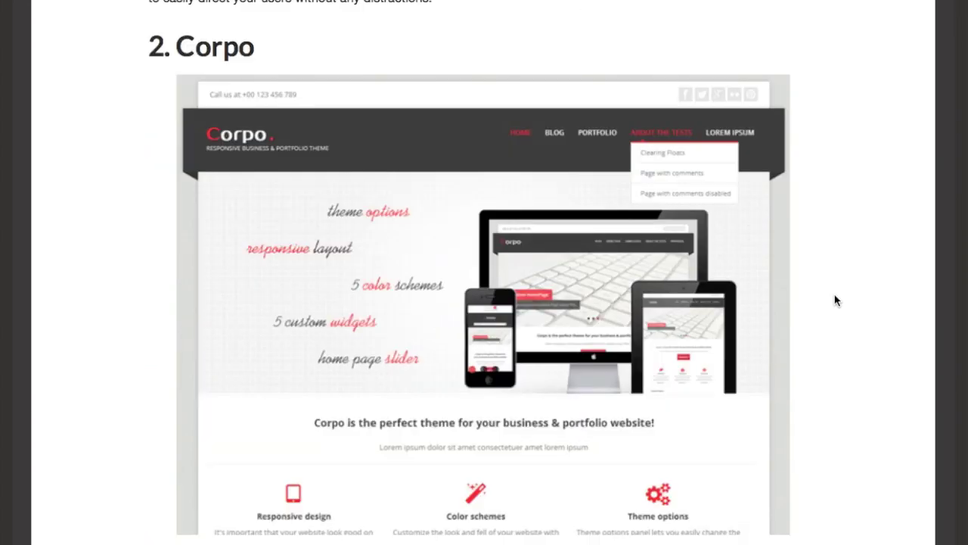
scroll(837, 297, "down", 3)
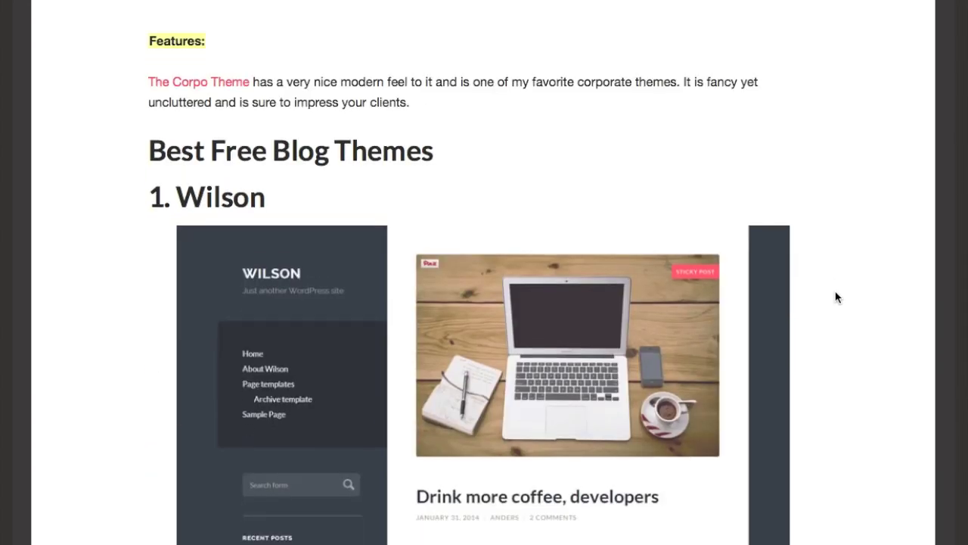
scroll(836, 297, "down", 2)
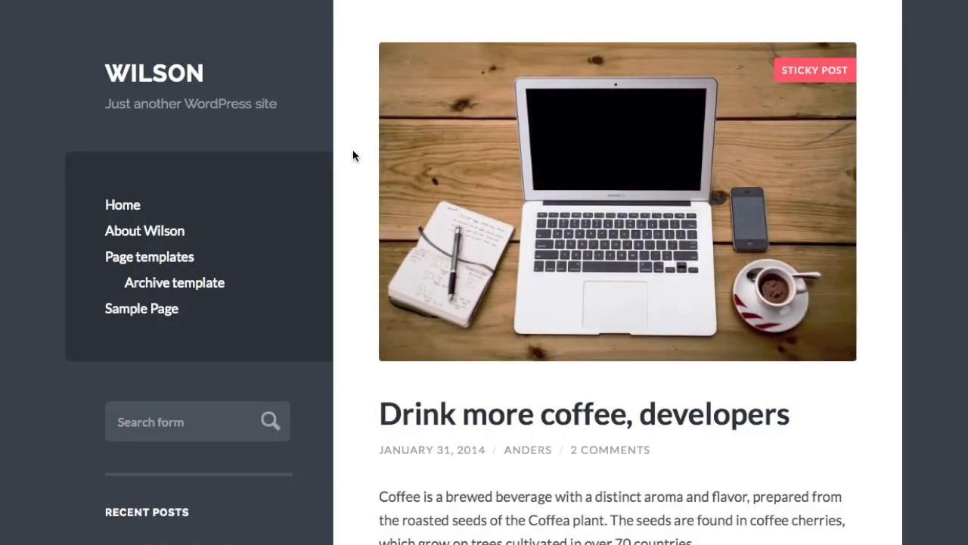
- Scroll through the Wilson demo's sample posts down to the footer and back up
scroll(352, 155, "down", 2)
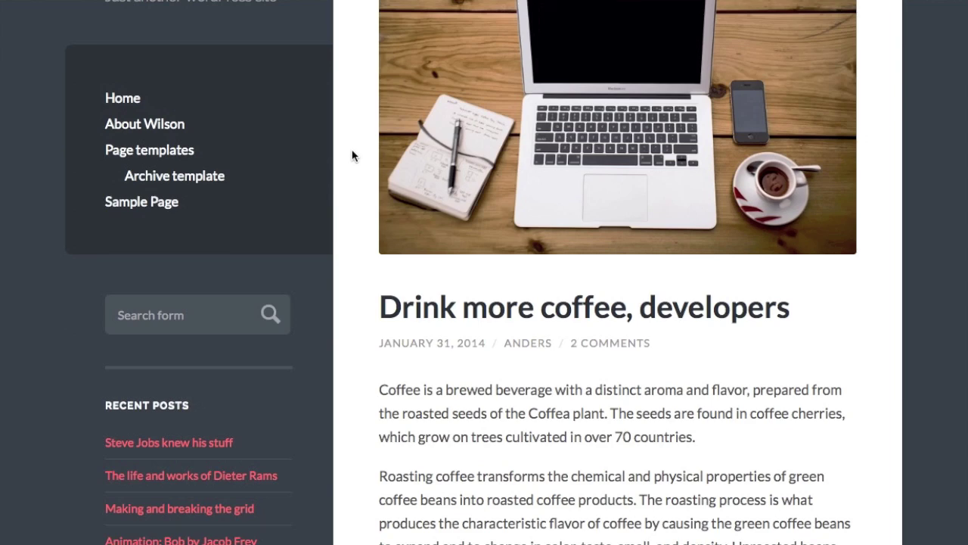
scroll(351, 155, "down", 8)
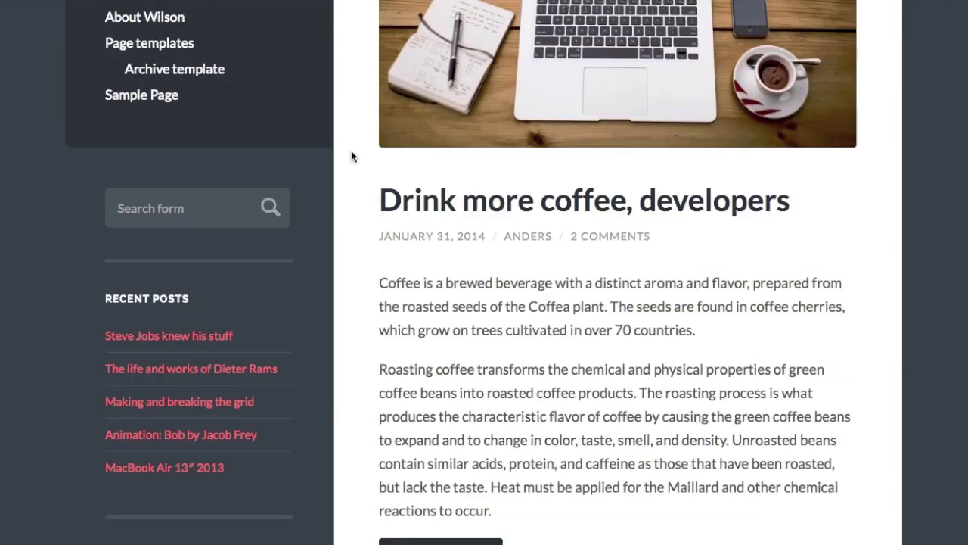
scroll(351, 157, "down", 14)
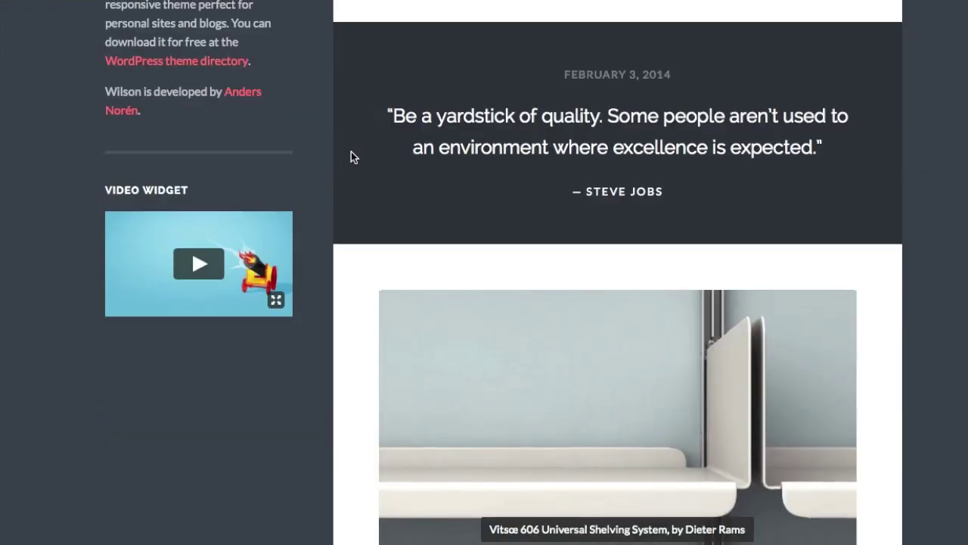
scroll(351, 157, "down", 20)
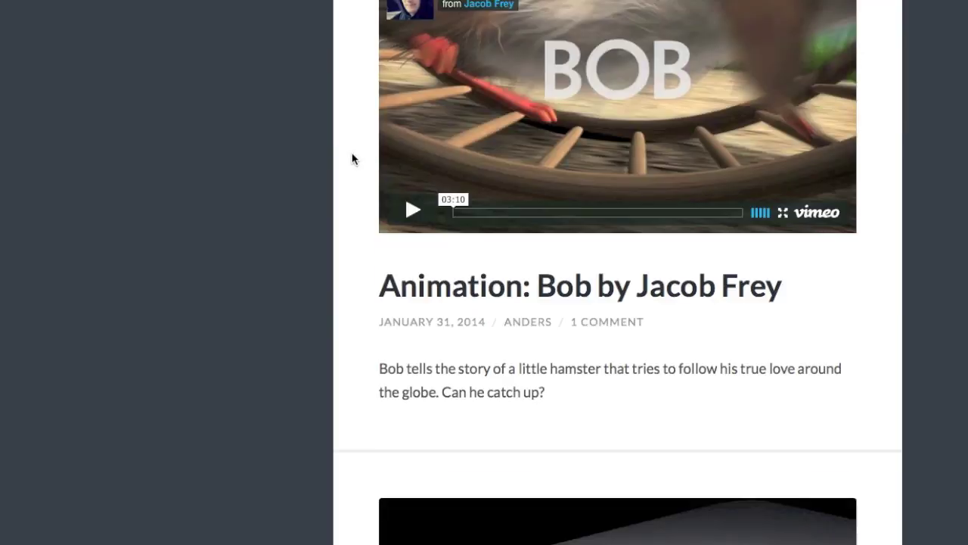
scroll(351, 157, "down", 15)
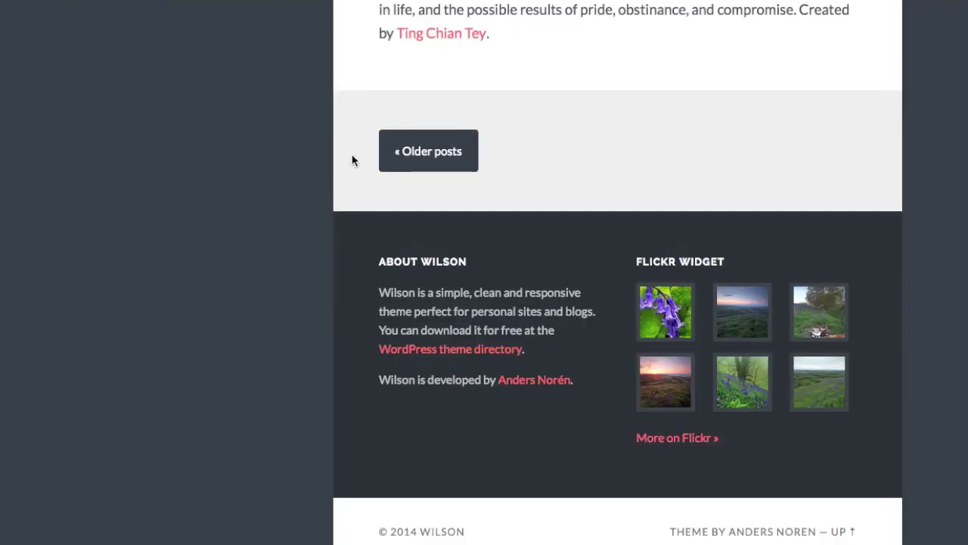
scroll(352, 159, "up", 20)
scroll(352, 161, "up", 20)
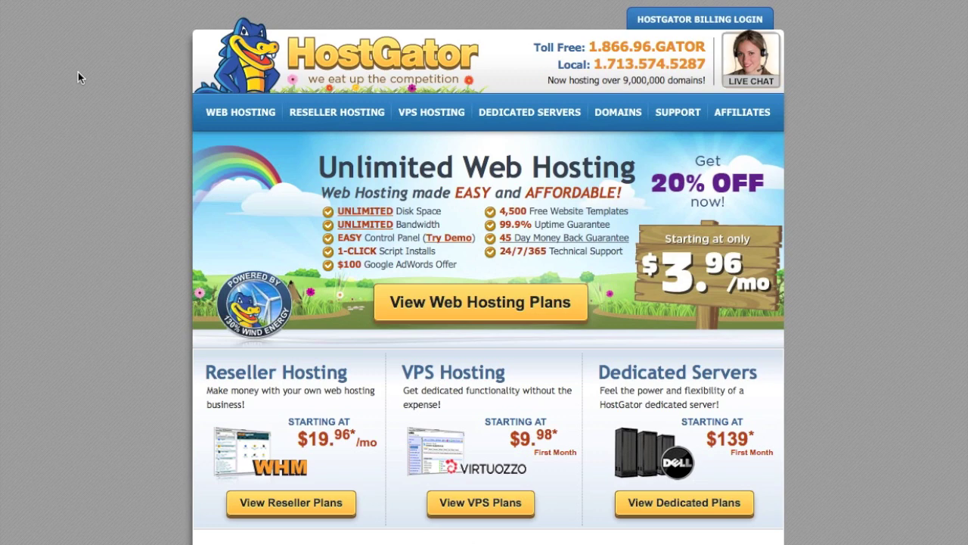
- Open the web hosting plans and keep the Hatchling plan on 1 Month billing
left_click(487, 320)
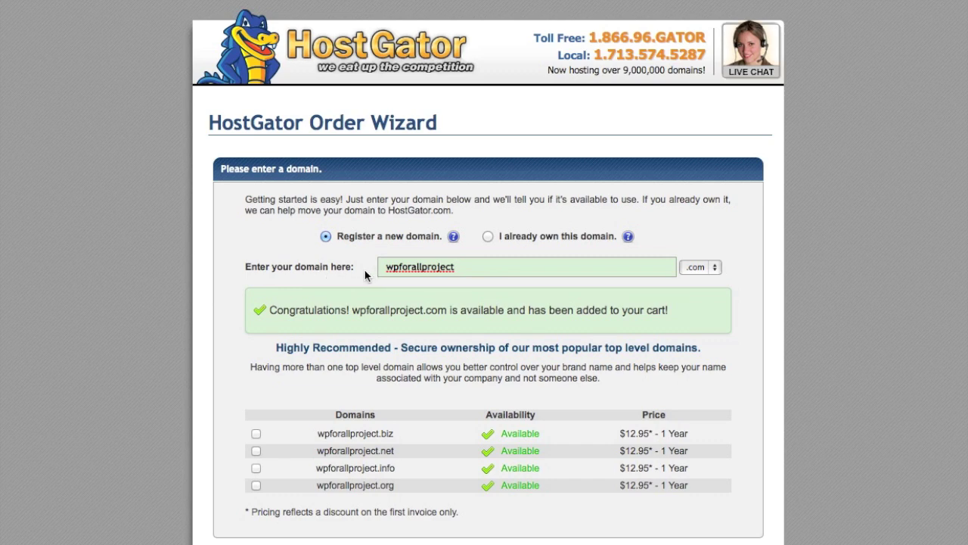
scroll(166, 295, "down", 2)
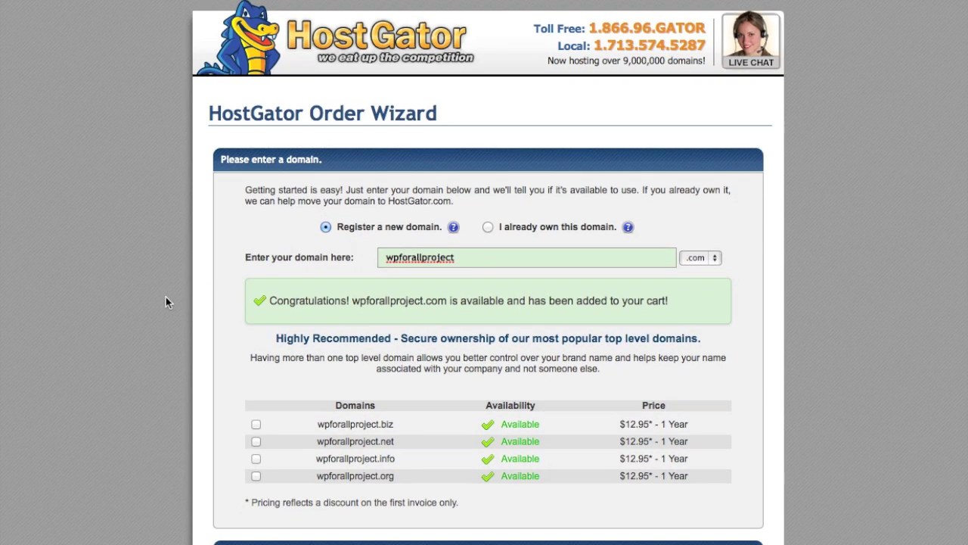
scroll(165, 302, "down", 5)
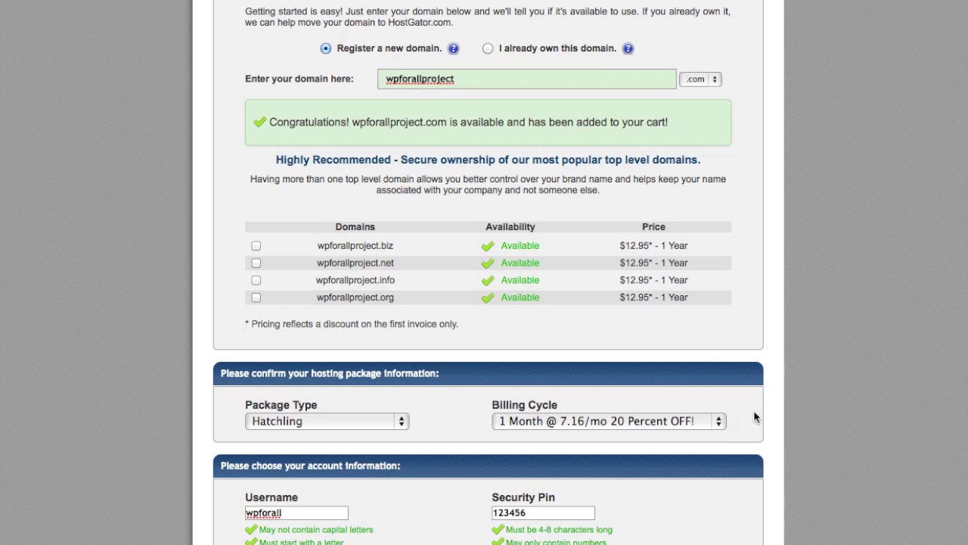
left_click(697, 427)
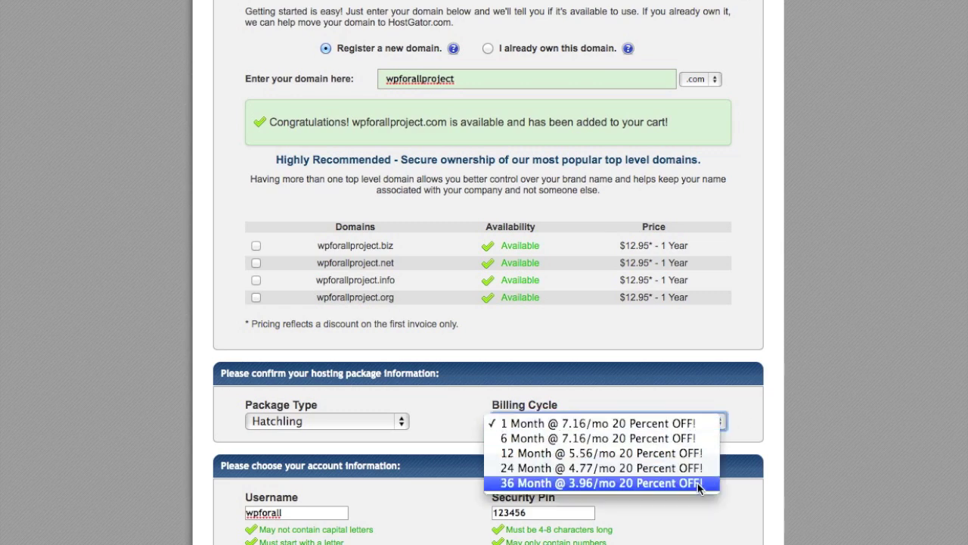
left_click(790, 433)
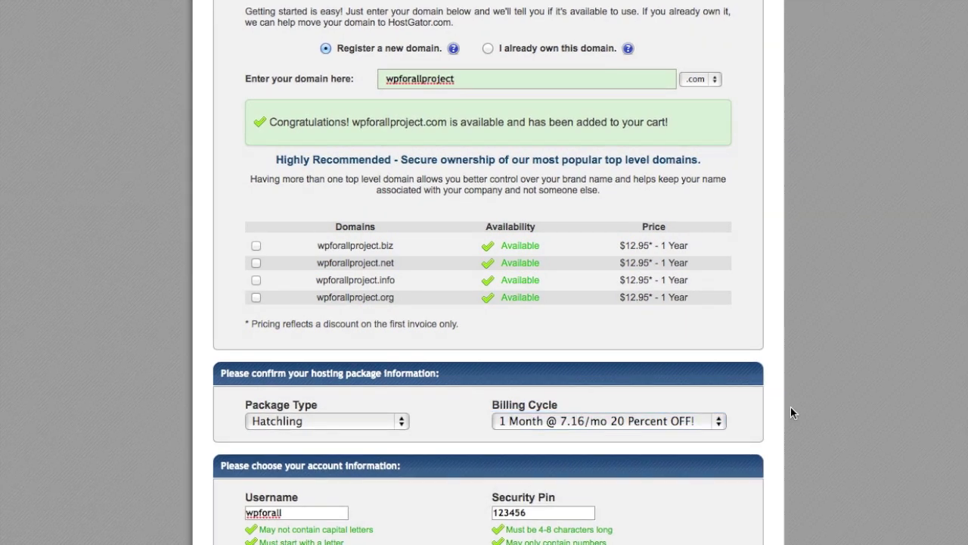
- Check the WPFORALLTRIAL coupon, Hatchling price and $12.95 domain fee, then create the account
scroll(791, 406, "down", 15)
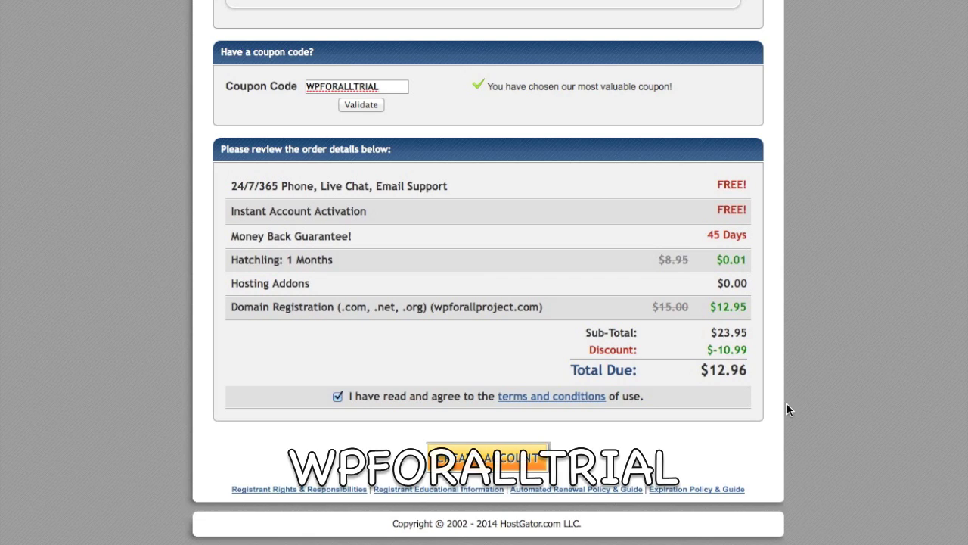
double_click(353, 86)
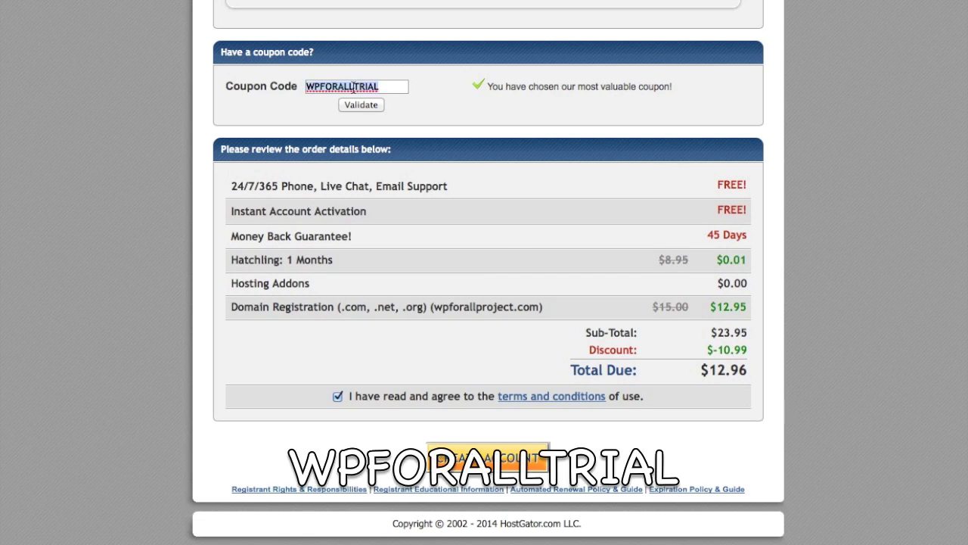
left_click(809, 167)
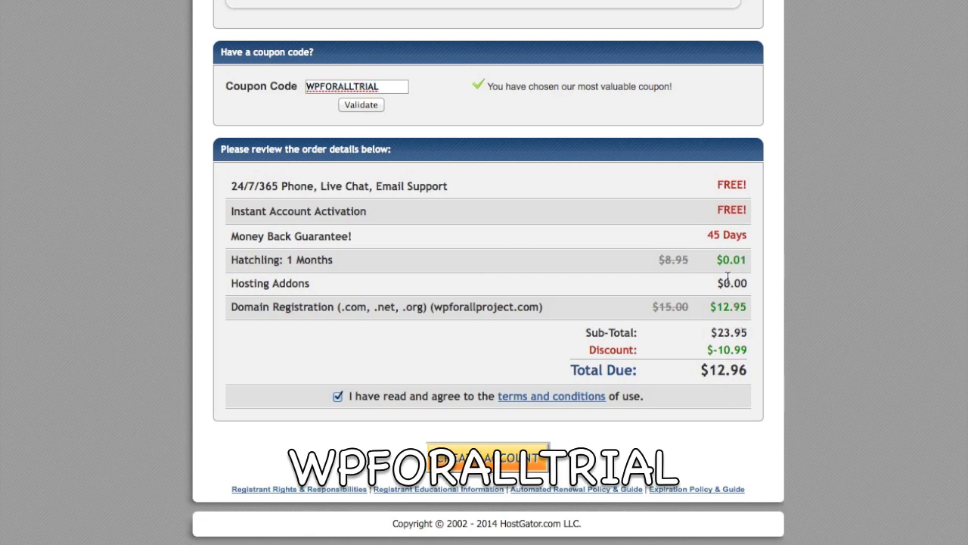
left_click_drag(747, 263, 215, 260)
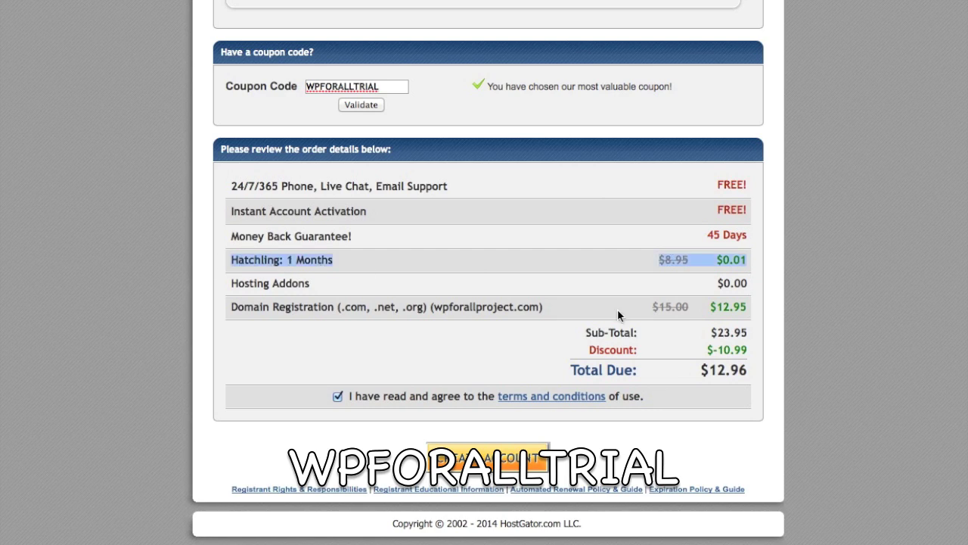
left_click(761, 316)
left_click_drag(716, 307, 801, 312)
left_click(801, 308)
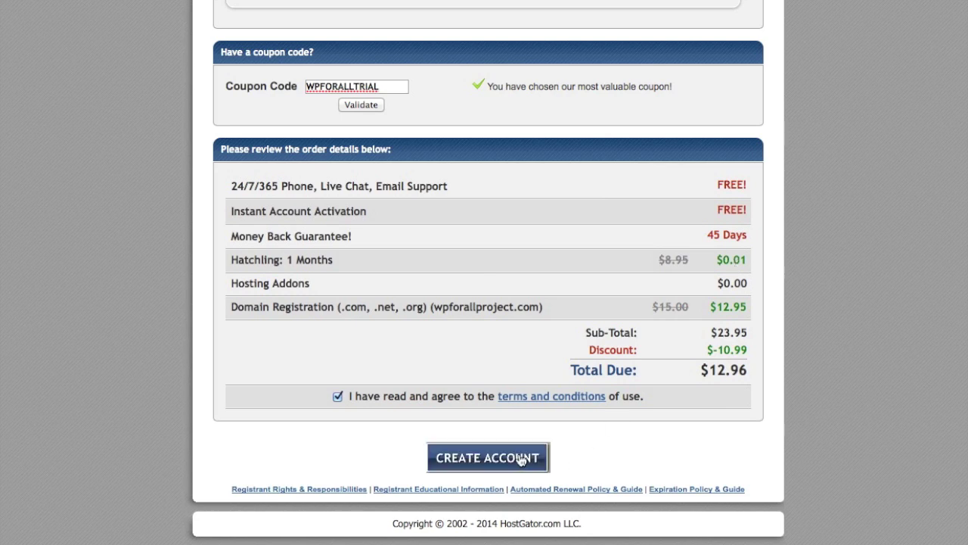
left_click(520, 459)
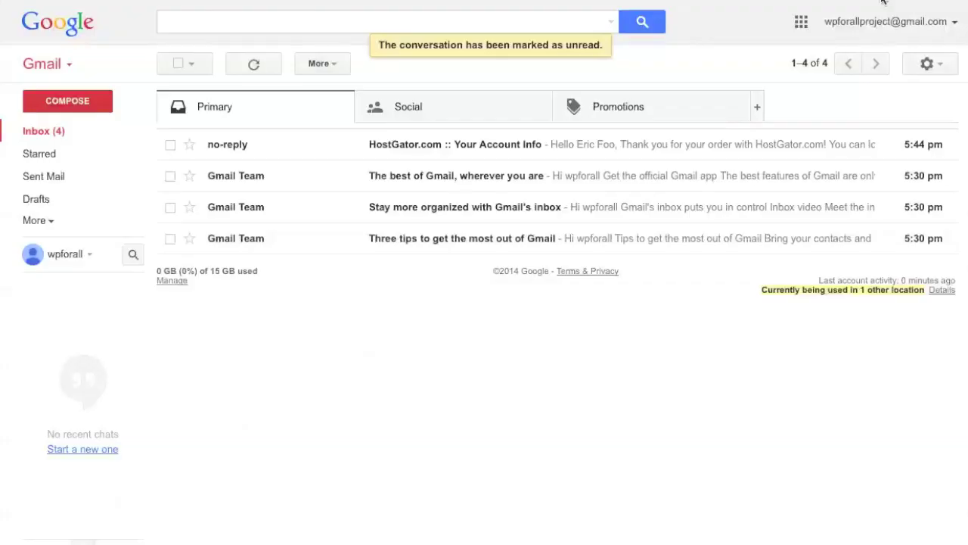
- Open the HostGator account email and its Control Panel login link in a new tab
left_click(530, 156)
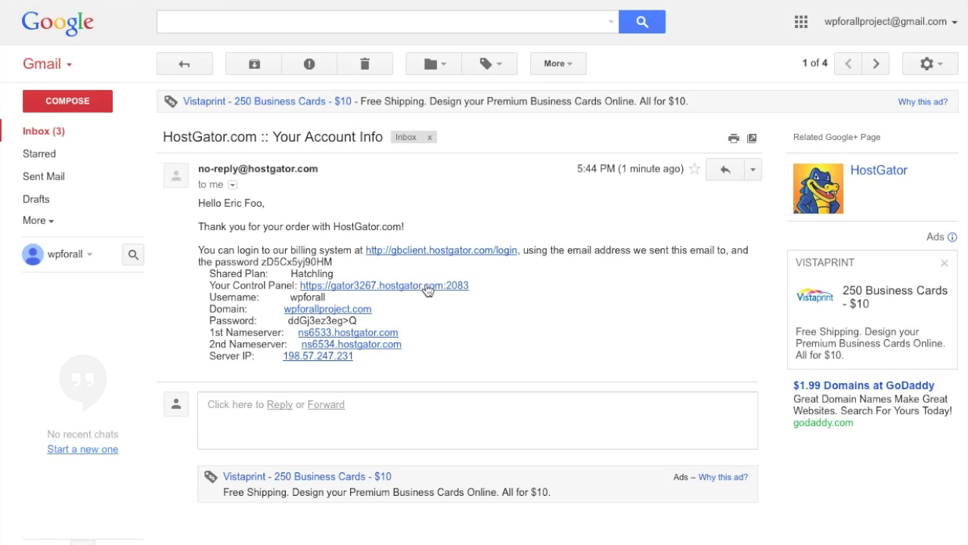
right_click(441, 288)
left_click(454, 297)
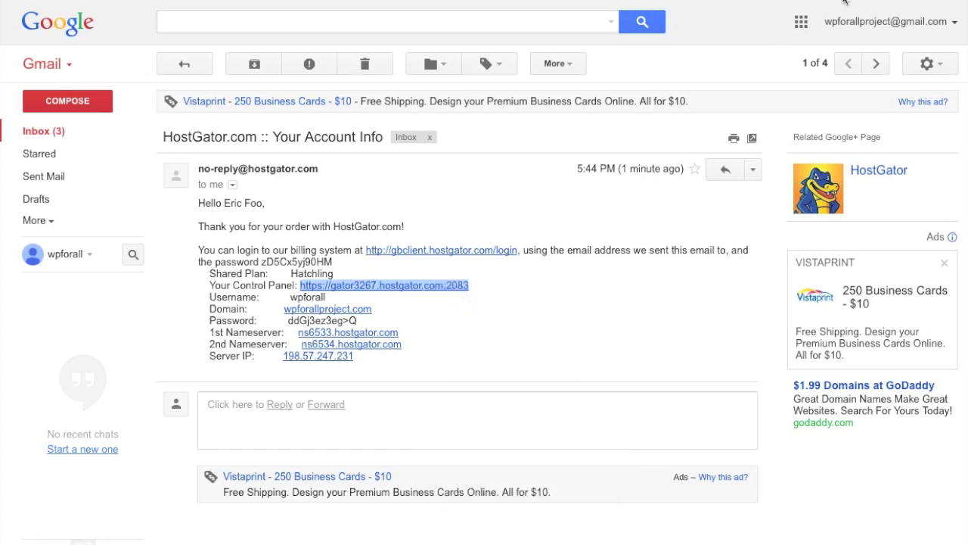
left_click(815, 0)
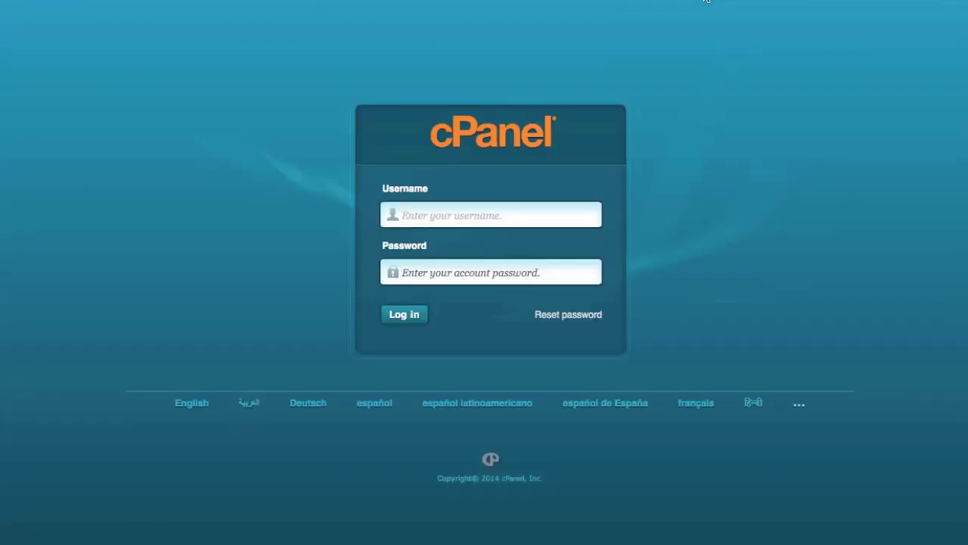
left_click(707, 1)
- Copy the account username from the email into the cPanel login form
double_click(313, 298)
key("ctrl+c")
left_click(816, 1)
key("ctrl+v")
- Copy the account password from the email into cPanel and log in
left_click(747, 1)
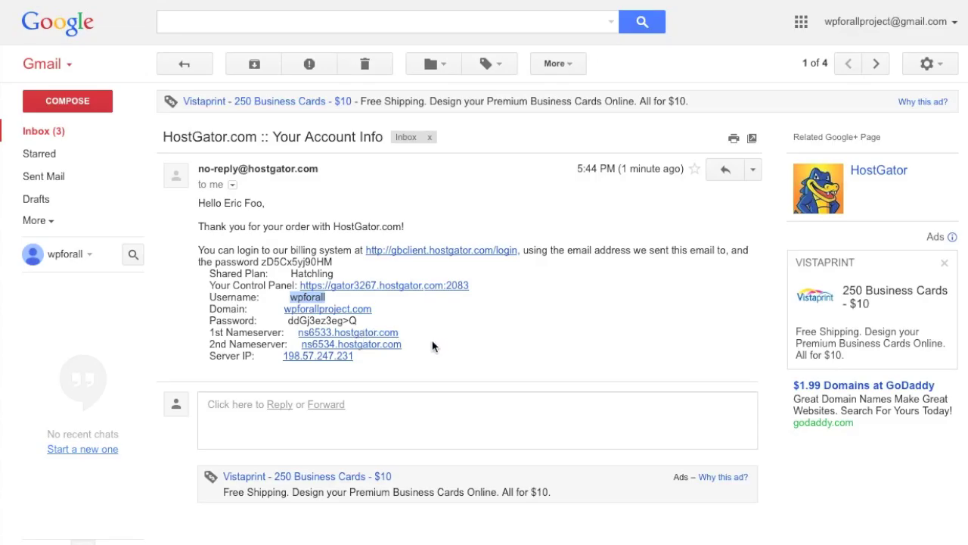
left_click_drag(362, 321, 286, 320)
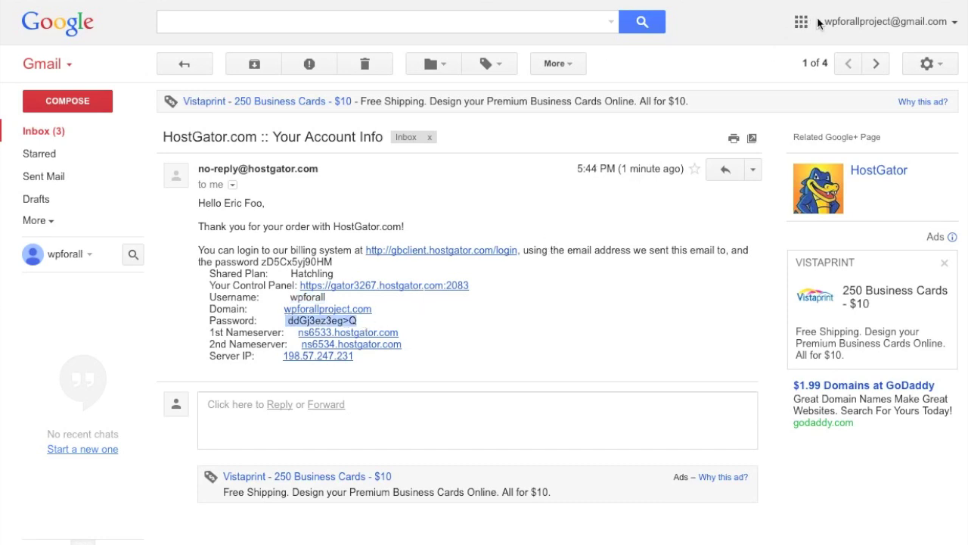
left_click(386, 313)
left_click_drag(359, 321, 291, 325)
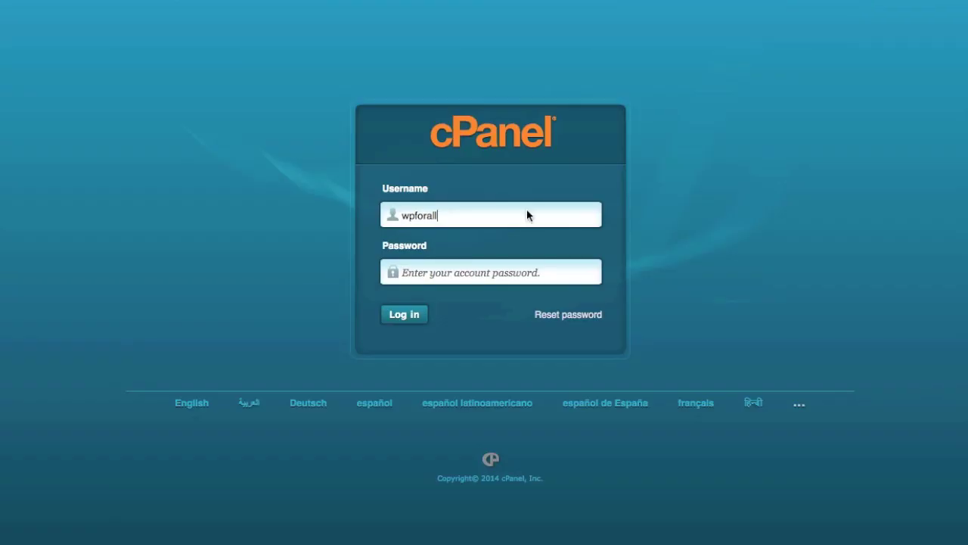
left_click(484, 272)
key("ctrl+v")
left_click(400, 317)
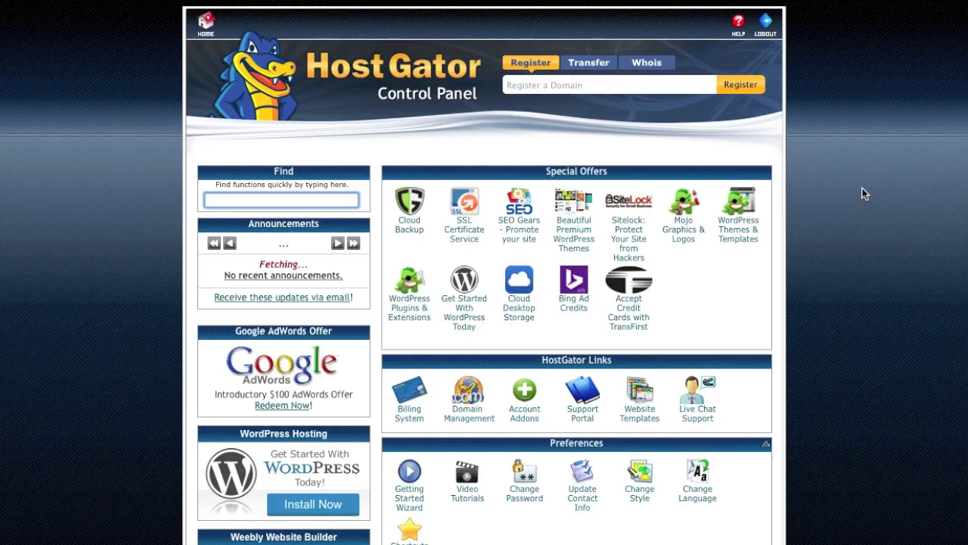
- Scroll down to Software/Services and open QuickInstall
scroll(864, 193, "down", 10)
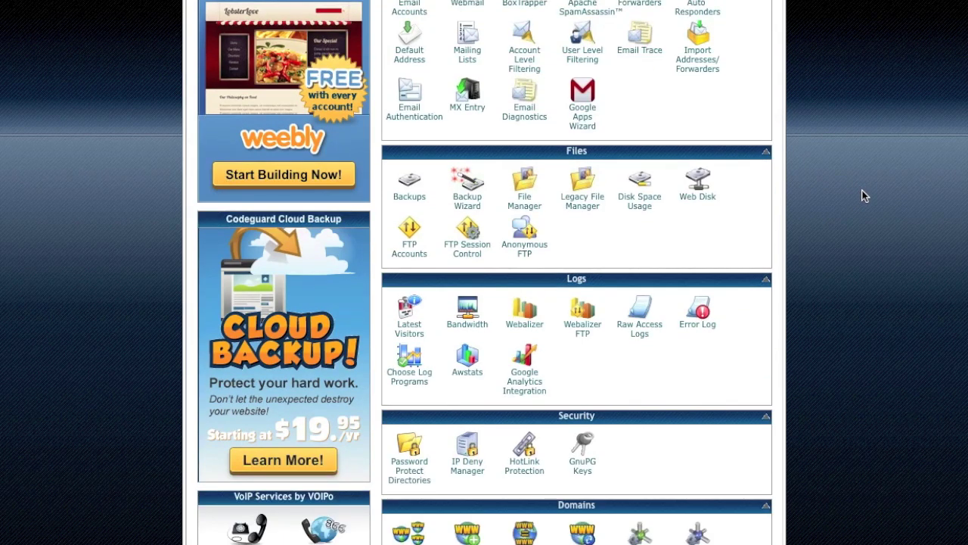
scroll(866, 196, "down", 1)
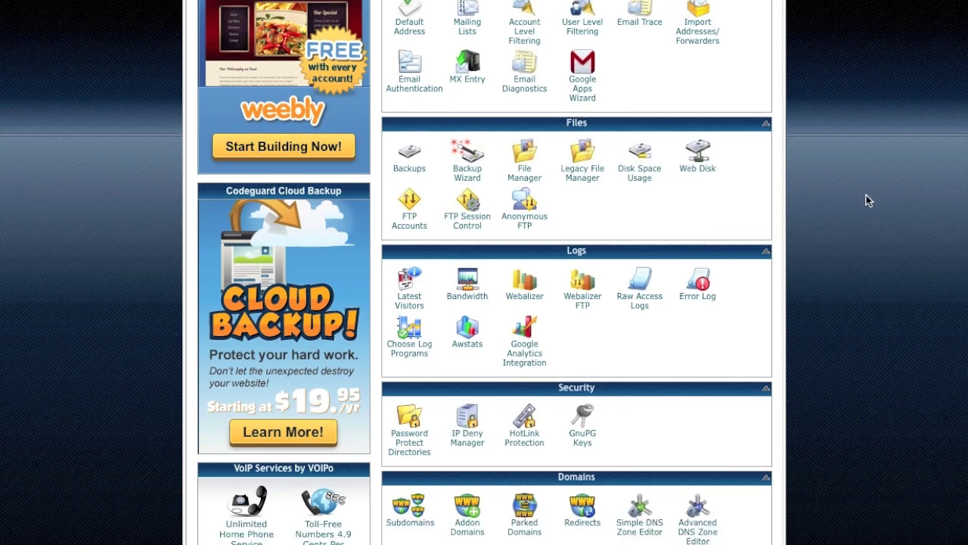
scroll(868, 199, "down", 9)
scroll(867, 204, "down", 1)
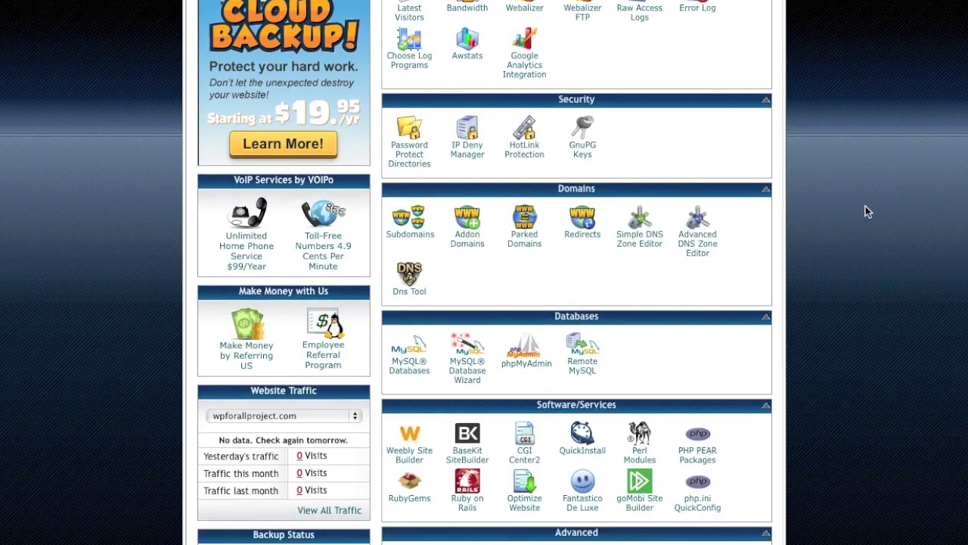
scroll(865, 206, "down", 1)
left_click(583, 416)
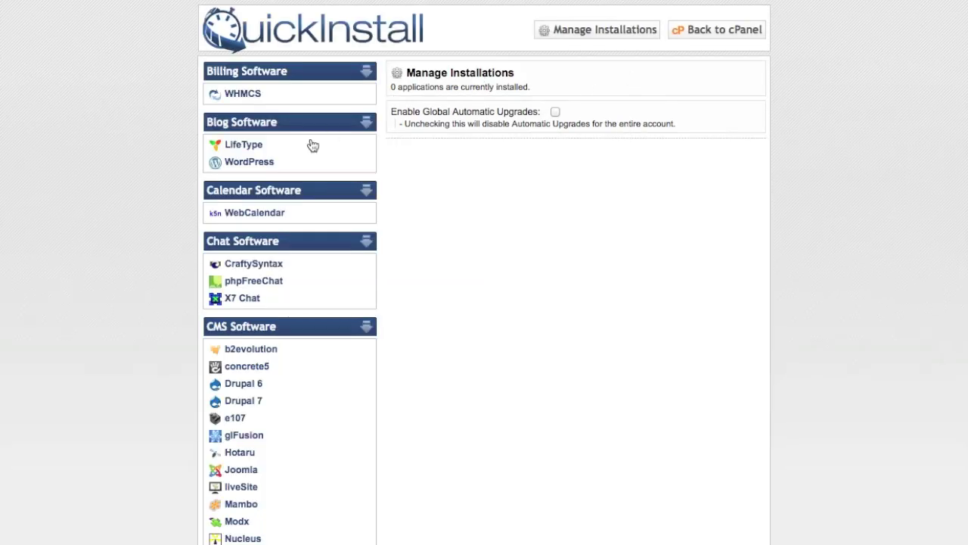
- Choose WordPress in QuickInstall, enter the admin e-mail and the blog title 'WPforall Project'
left_click(244, 160)
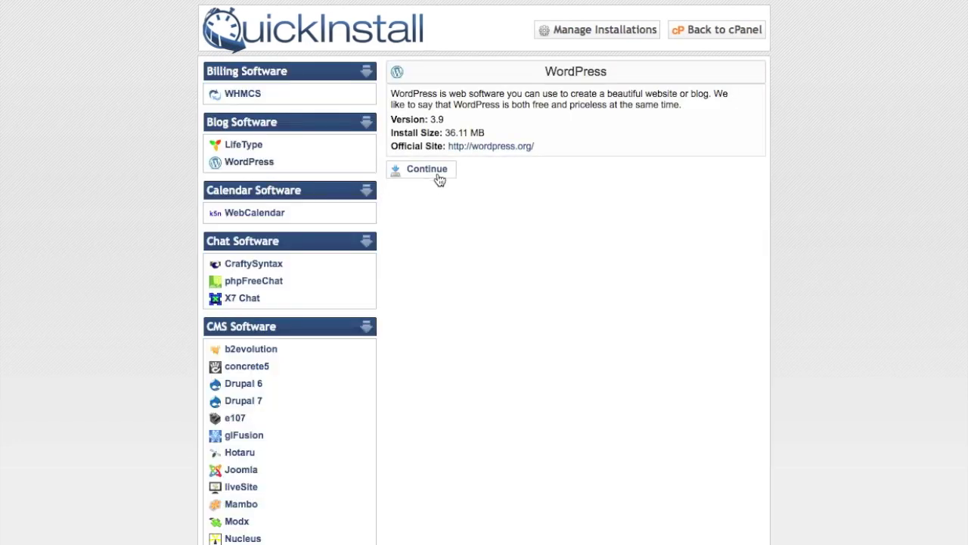
left_click(438, 174)
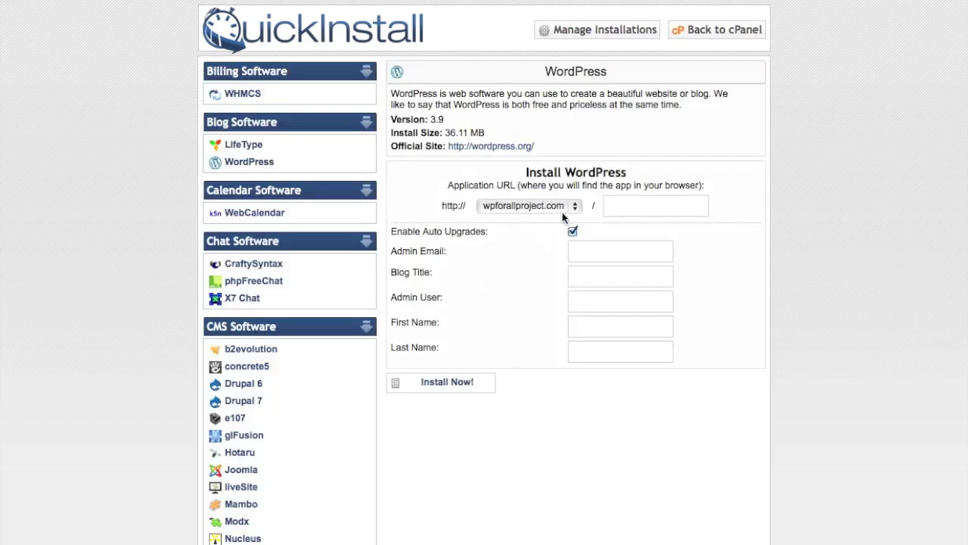
left_click(614, 249)
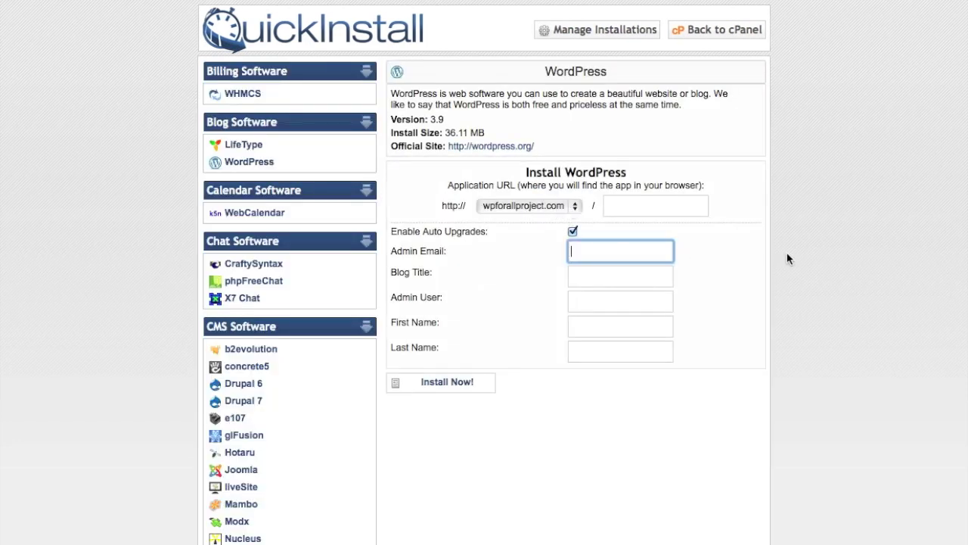
key("Tab")
type("W")
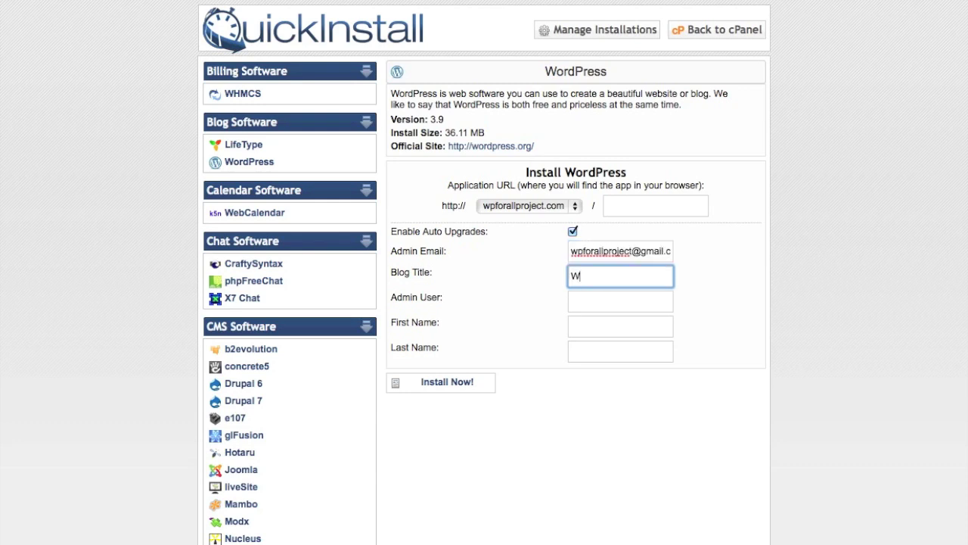
type("Pforall Project")
- Fill in the admin username and the admin's first and last name
key("Tab")
type("wpforall")
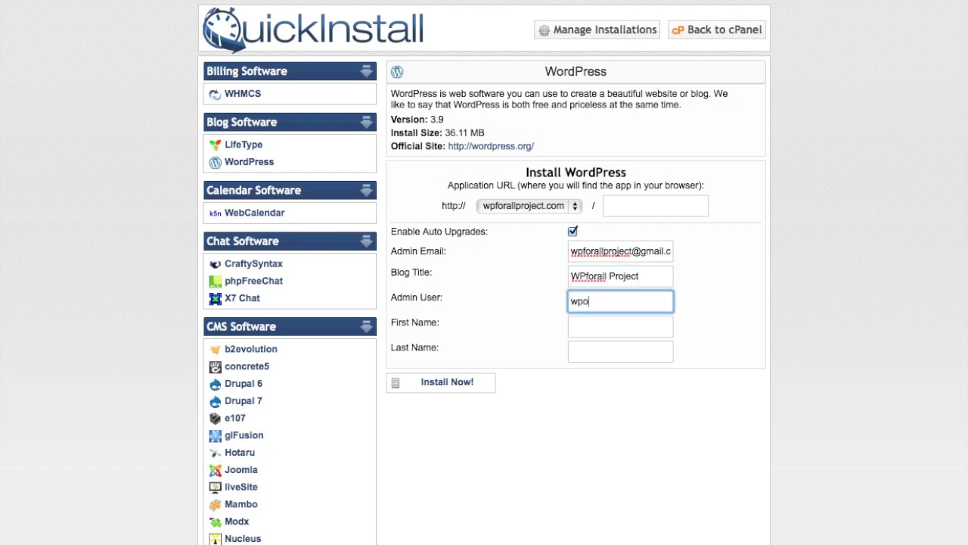
key("Tab")
type("WP")
key("Tab")
type("forall")
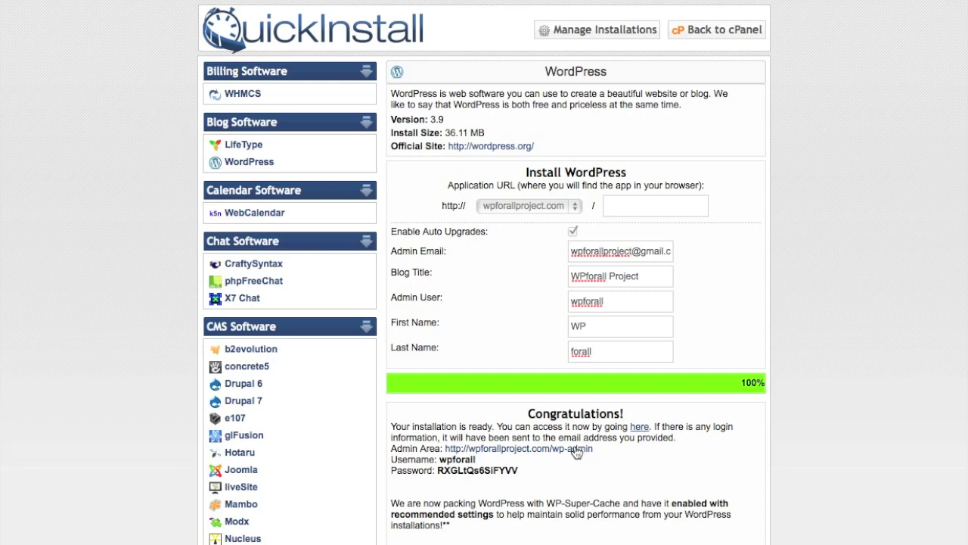
- Open the wp-admin login in a new tab and paste in the new admin username
right_click(576, 450)
left_click(614, 365)
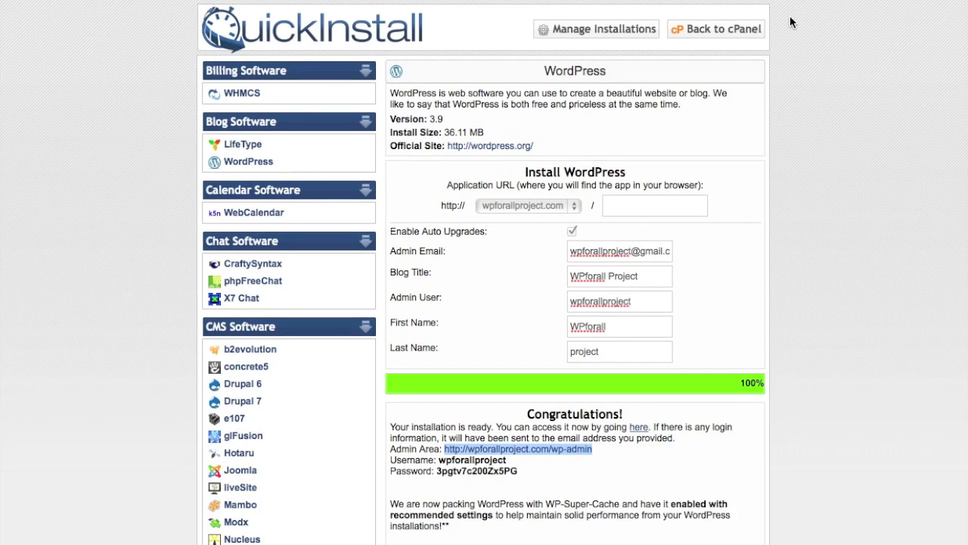
left_click(788, 1)
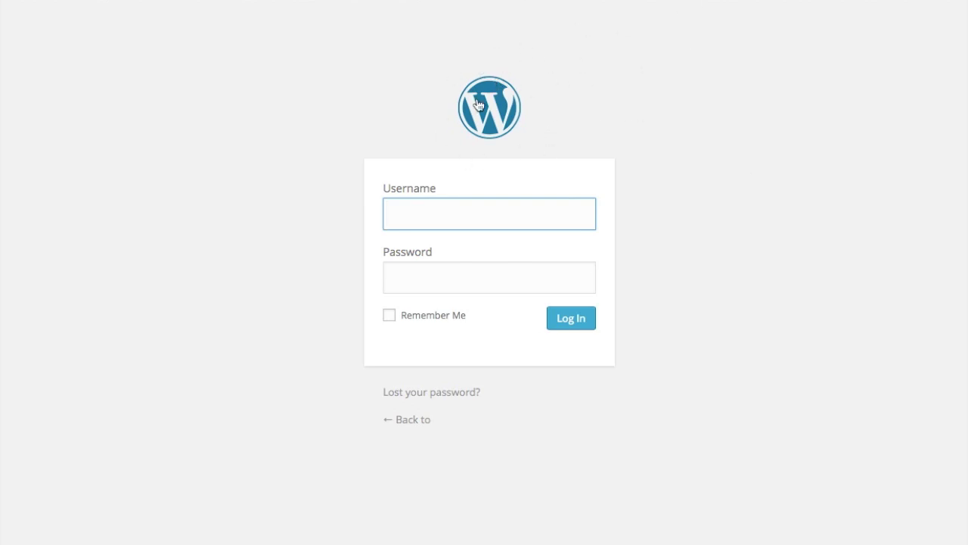
left_click(681, 2)
double_click(490, 458)
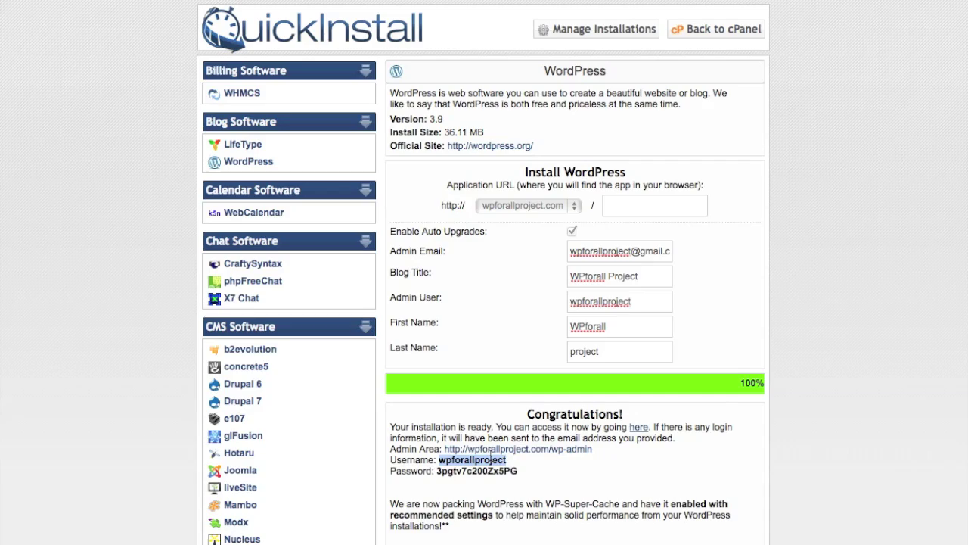
left_click(784, 3)
key("ctrl+v")
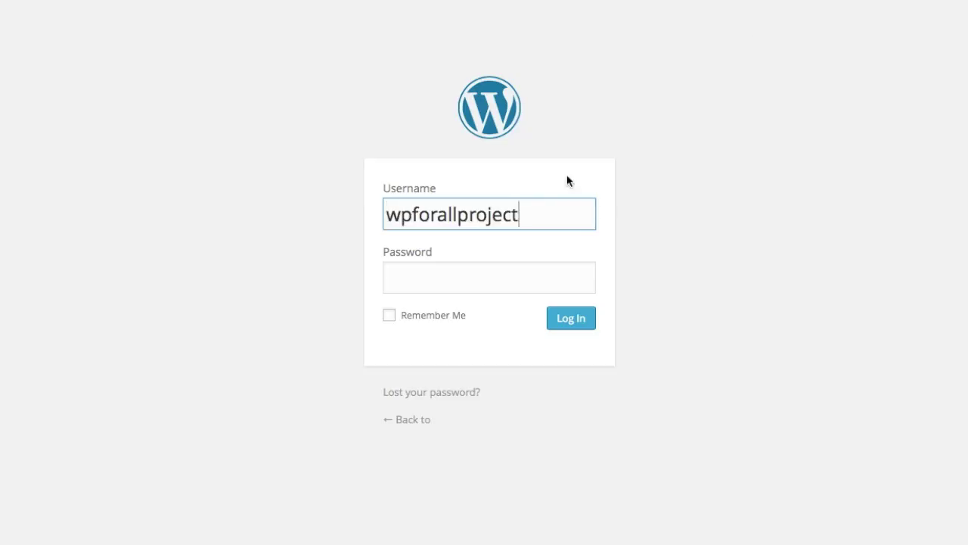
- Paste the new admin password into the WordPress login form and log in
left_click(671, 3)
double_click(483, 469)
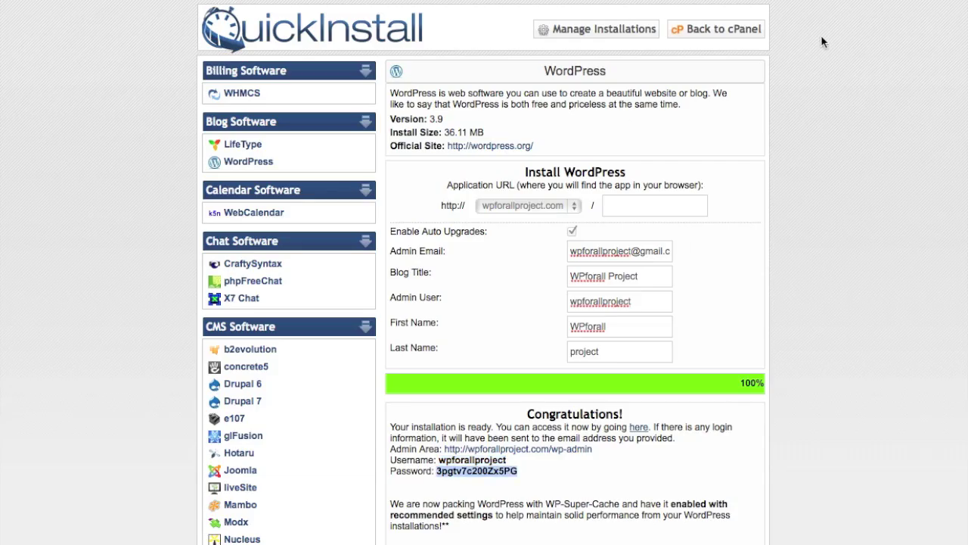
left_click(798, 2)
left_click(573, 283)
key("ctrl+v")
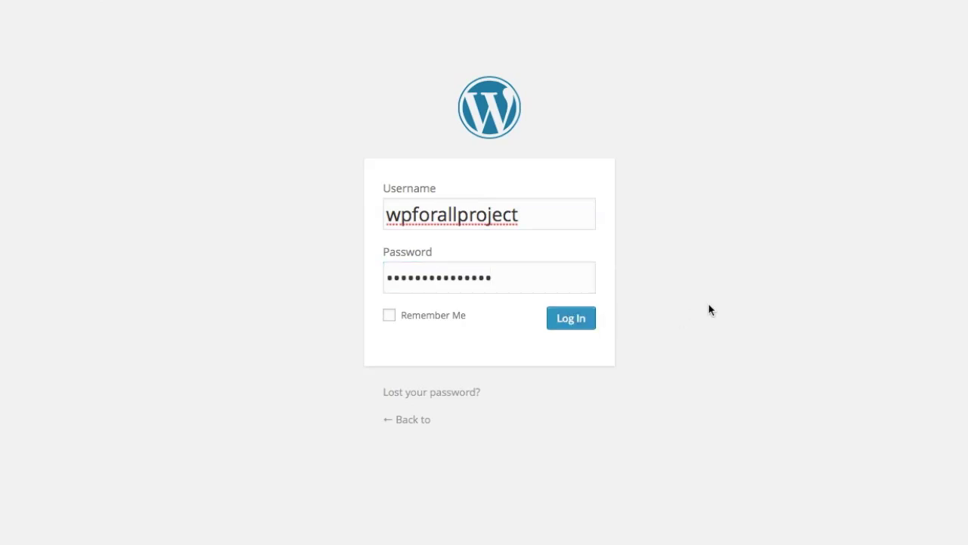
key("Return")
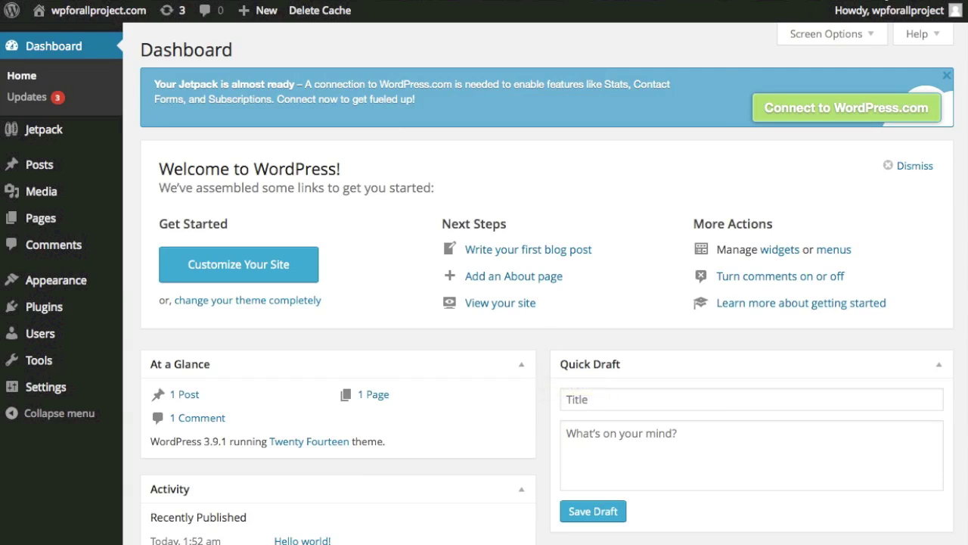
- Start the Apimac Timer stopwatch and shrink it to a mini floating timer
left_click(915, 0)
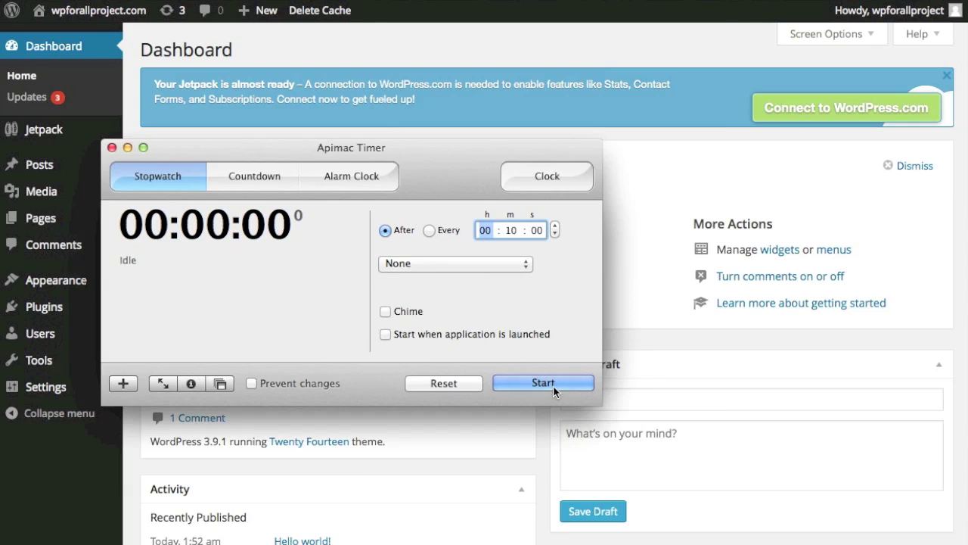
left_click(552, 385)
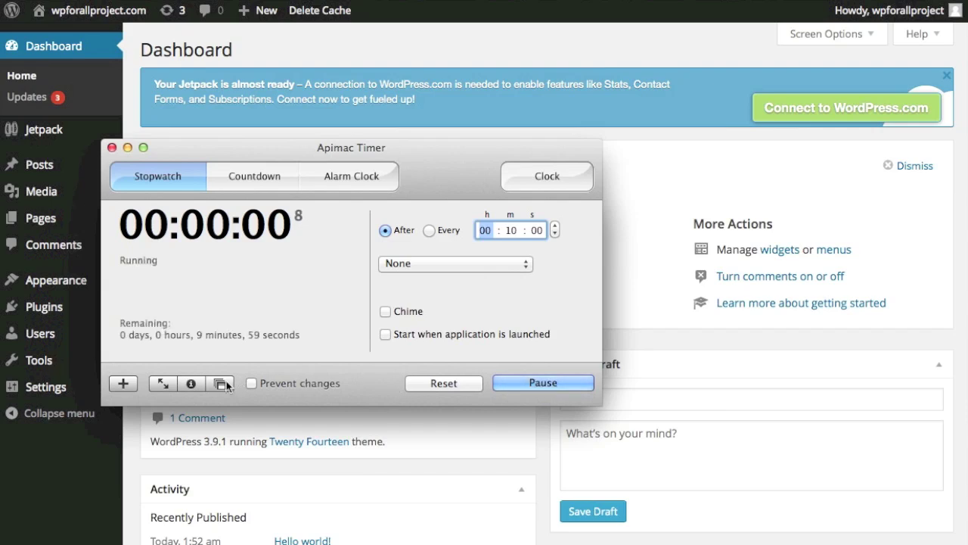
left_click(220, 384)
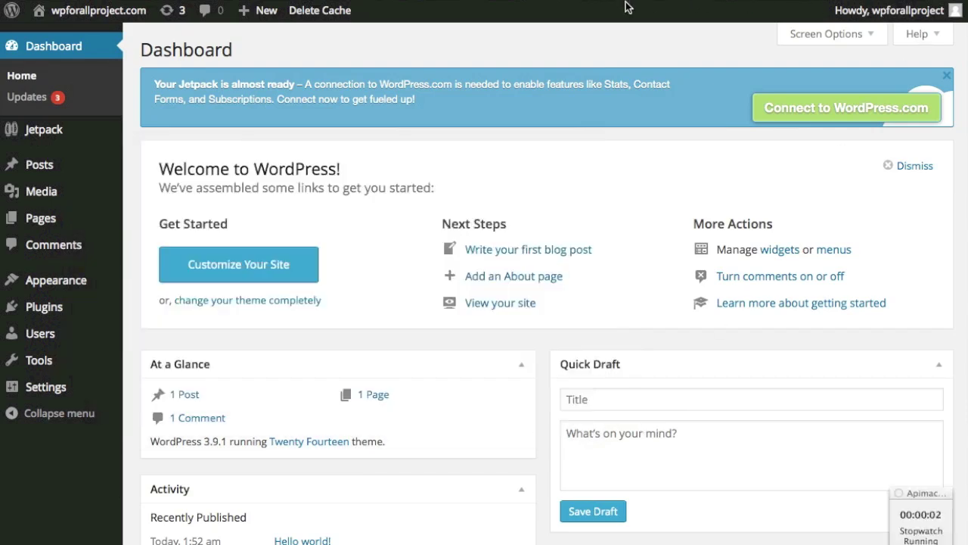
- Go to Appearance > Themes > Add New > Upload Theme and attach wilson.zip
mouse_move(78, 290)
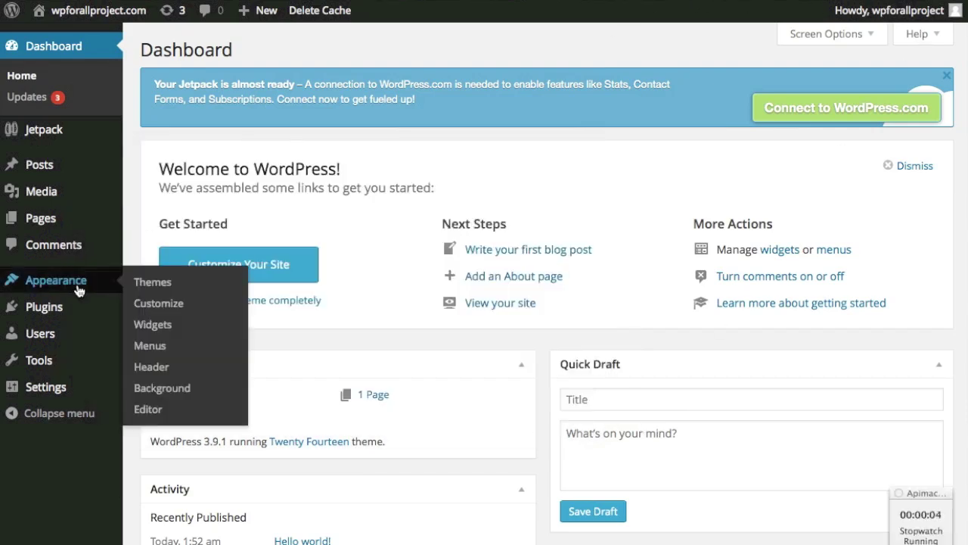
left_click(168, 287)
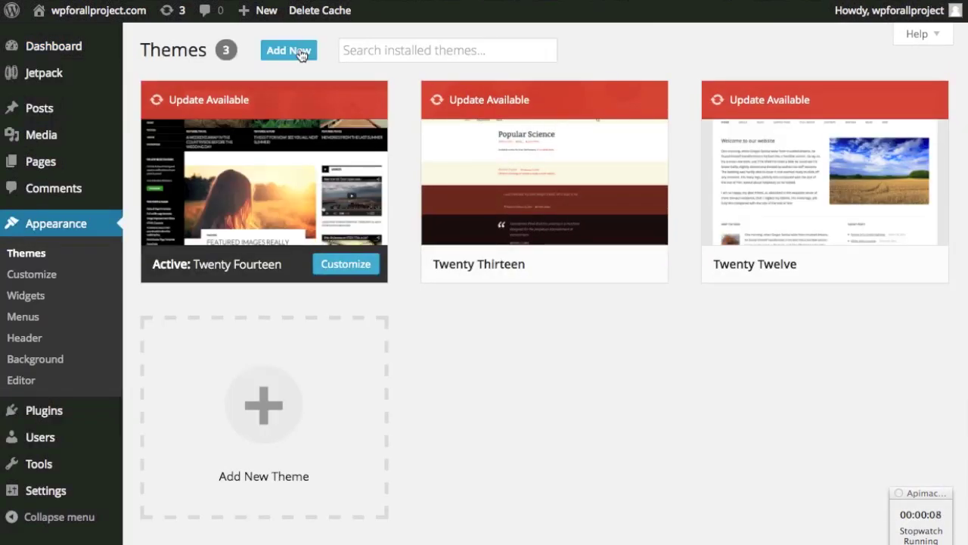
left_click(308, 55)
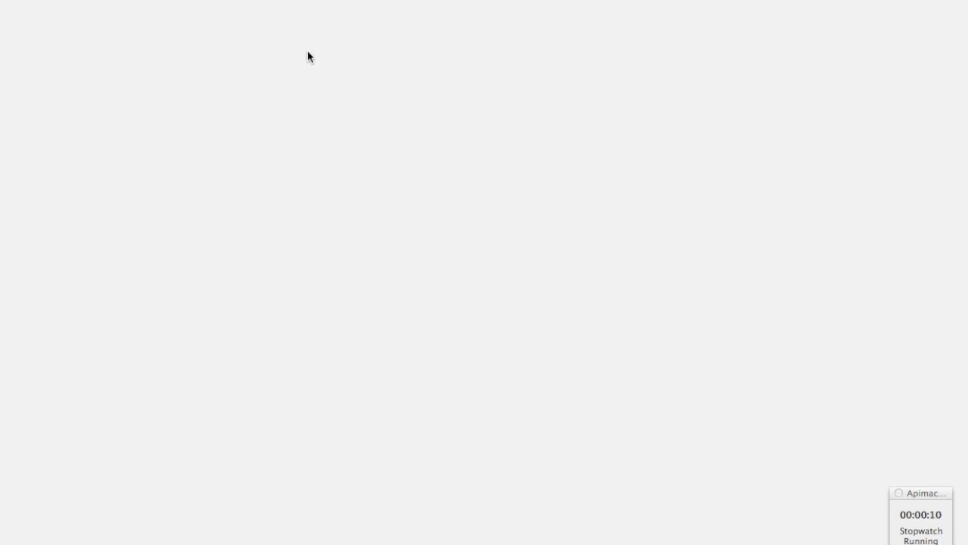
left_click(311, 51)
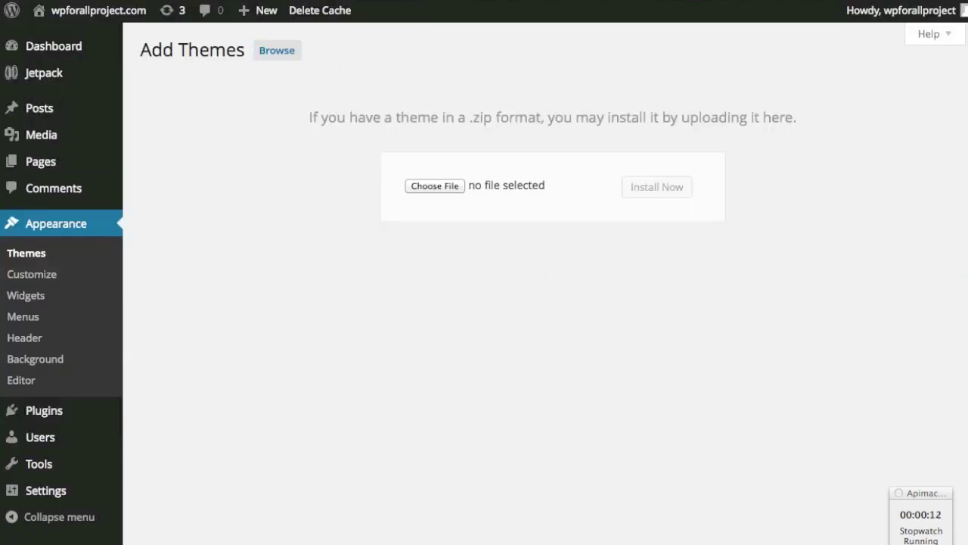
left_click_drag(960, 189, 437, 192)
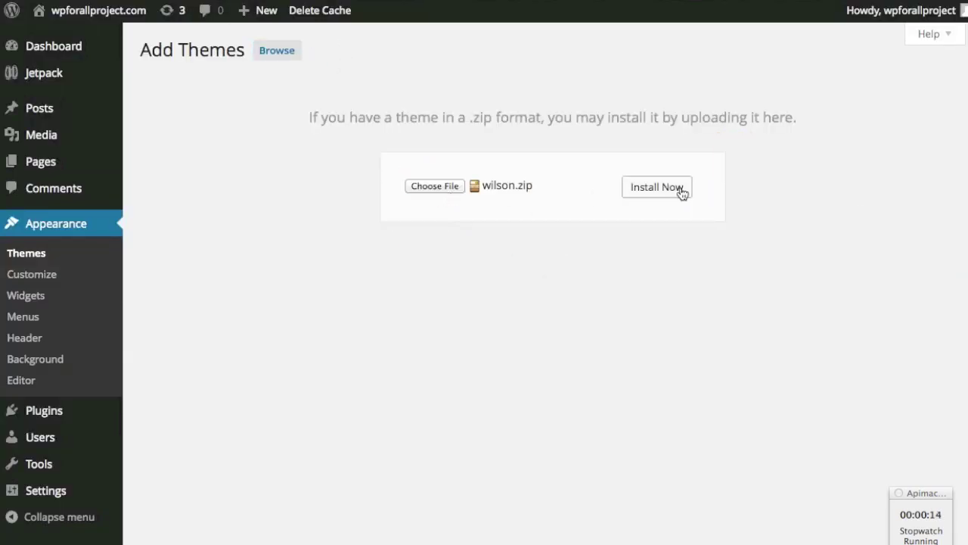
- Install the uploaded Wilson theme and activate it from the results page
left_click(667, 194)
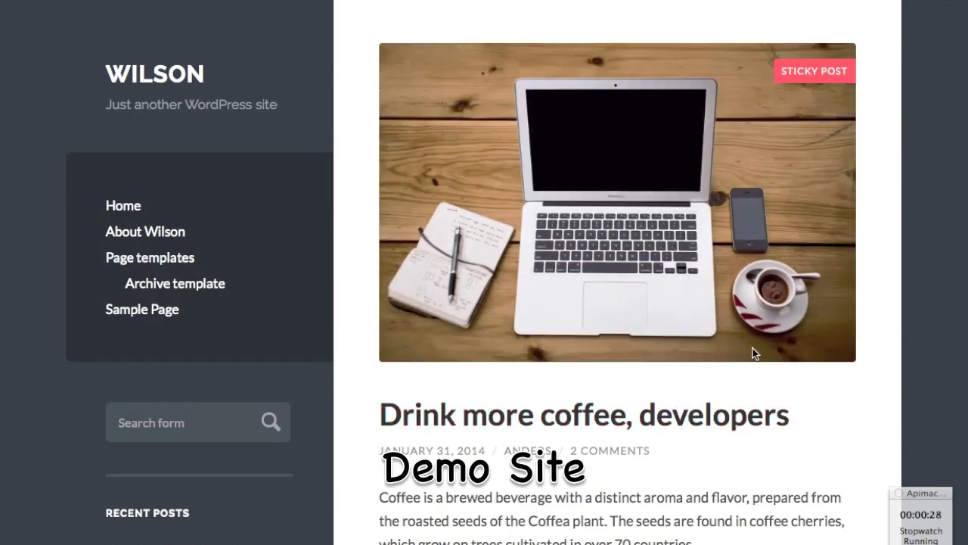
left_click(783, 4)
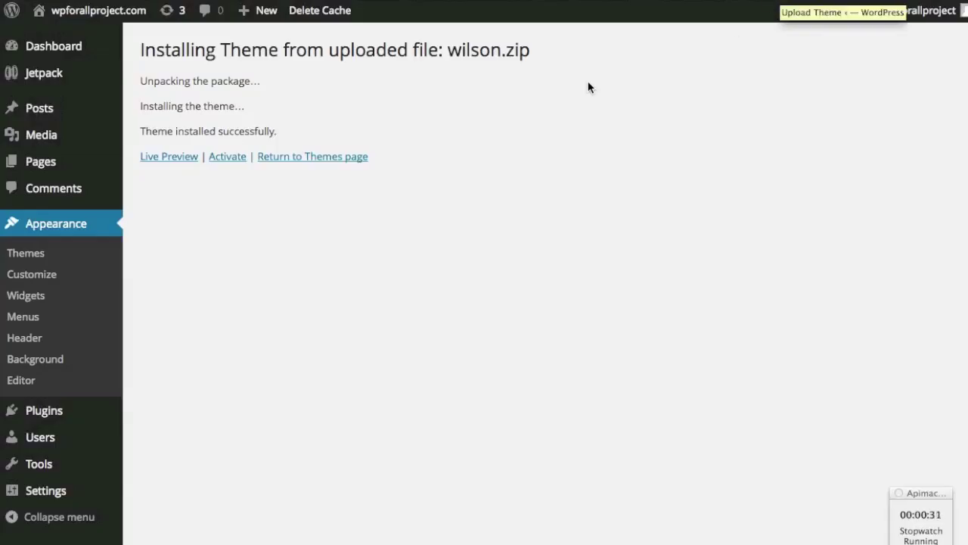
left_click(235, 161)
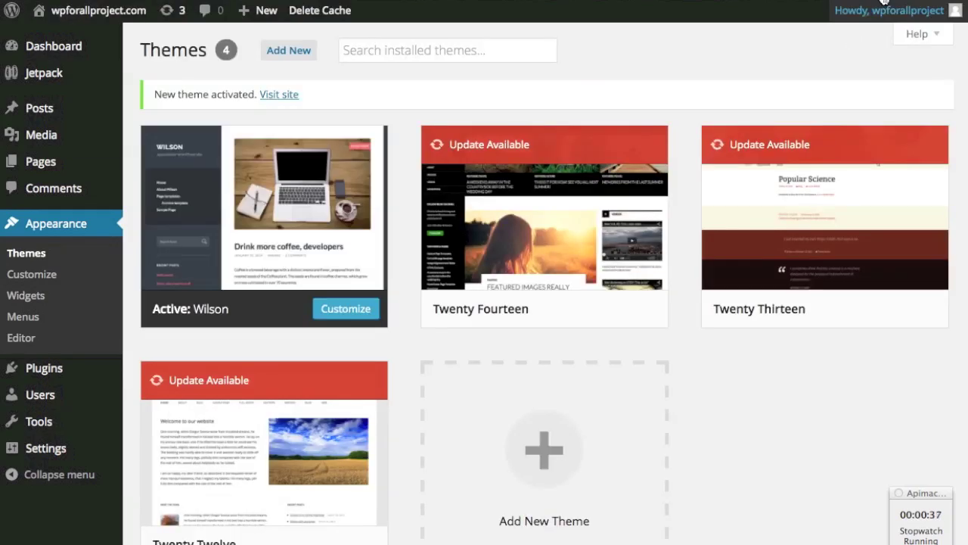
- View the site front end to see the new Wilson dark sidebar layout
left_click(283, 93)
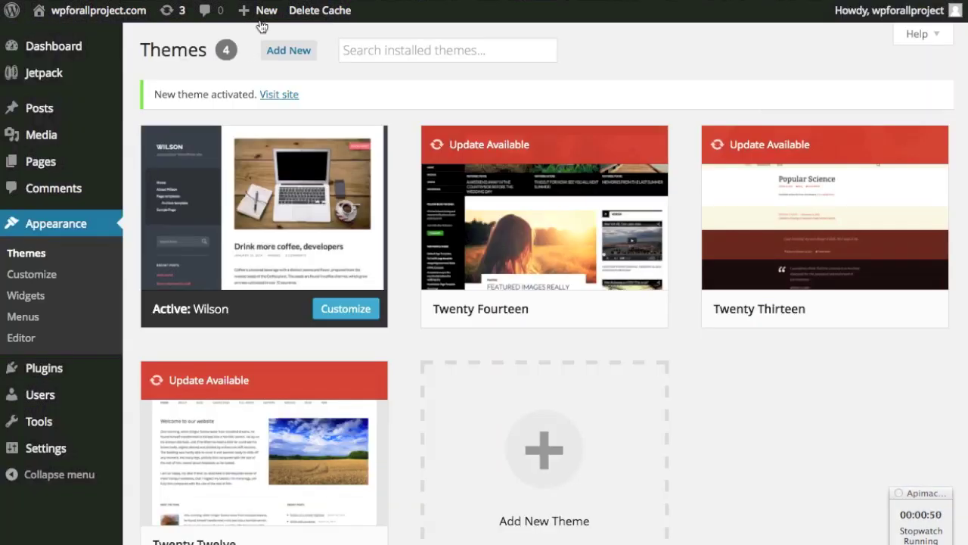
mouse_move(262, 16)
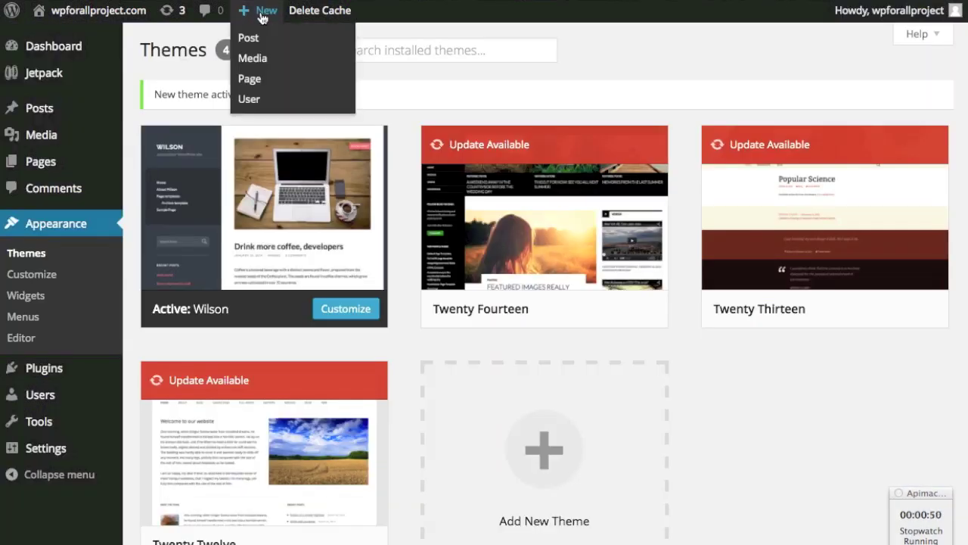
- Start a new post titled 'Drink more coffee, developers', copied from the demo coffee post
left_click(251, 38)
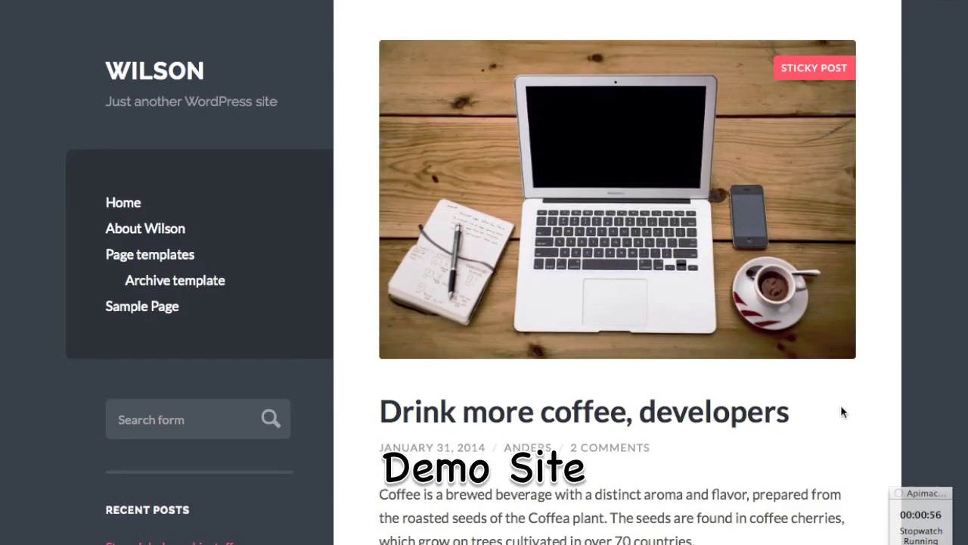
scroll(843, 411, "down", 3)
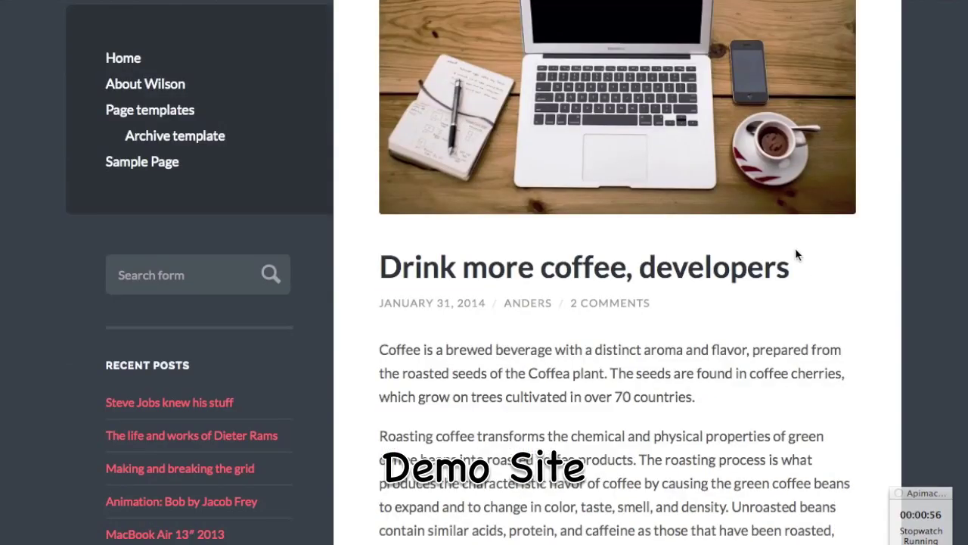
scroll(808, 276, "down", 4)
left_click_drag(802, 73, 426, 88)
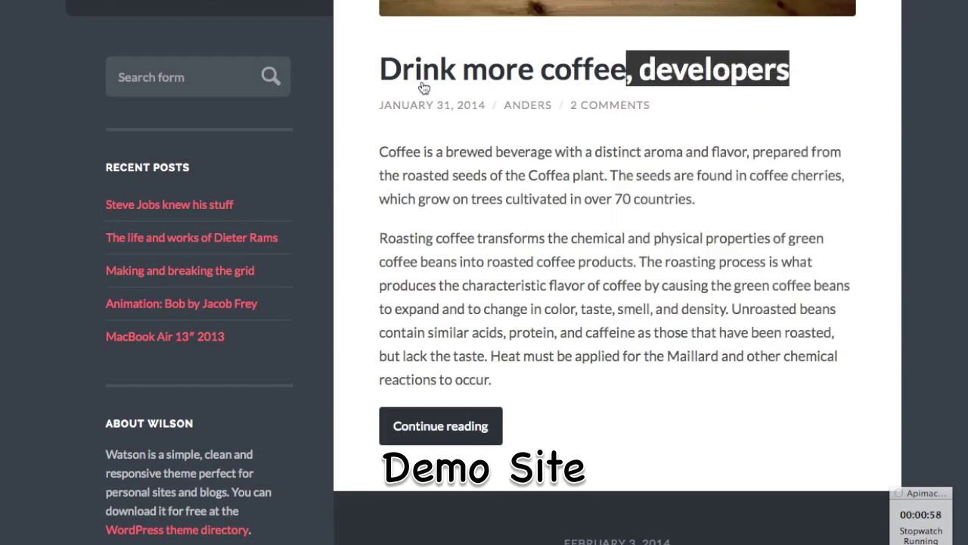
left_click(378, 72)
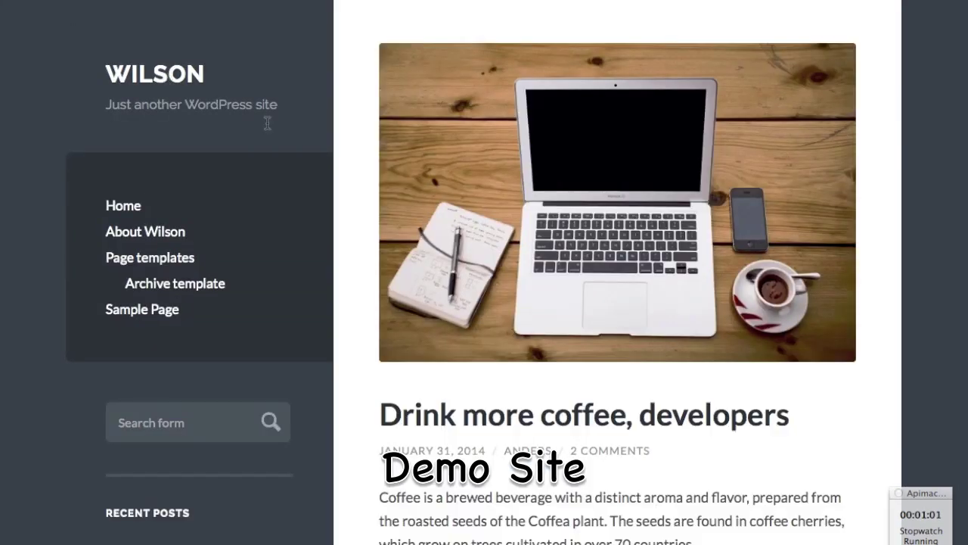
scroll(551, 368, "down", 4)
left_click_drag(829, 214, 368, 199)
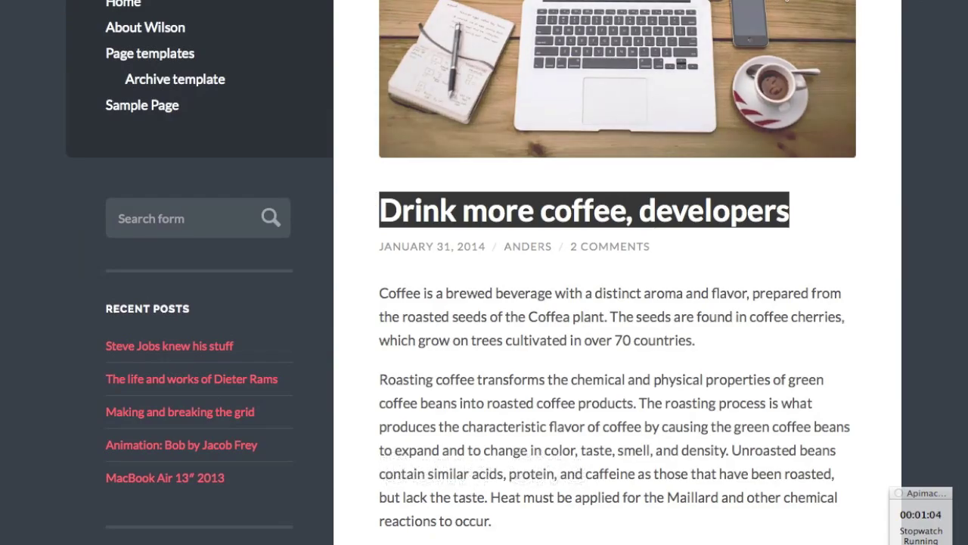
key("super+c")
key("ctrl+Tab")
key("super+v")
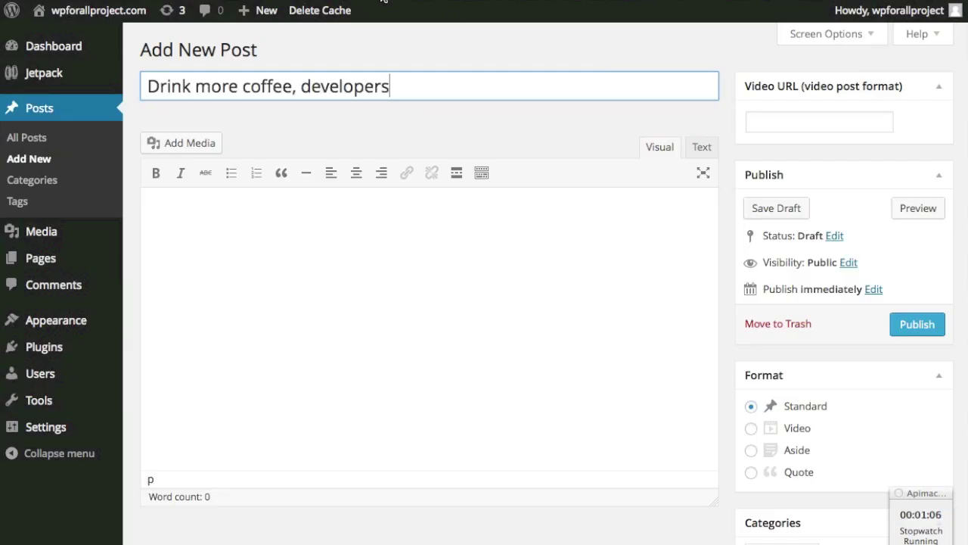
- Copy the demo post's two coffee paragraphs into the new post's body
key("ctrl+Tab")
left_click_drag(525, 521, 368, 275)
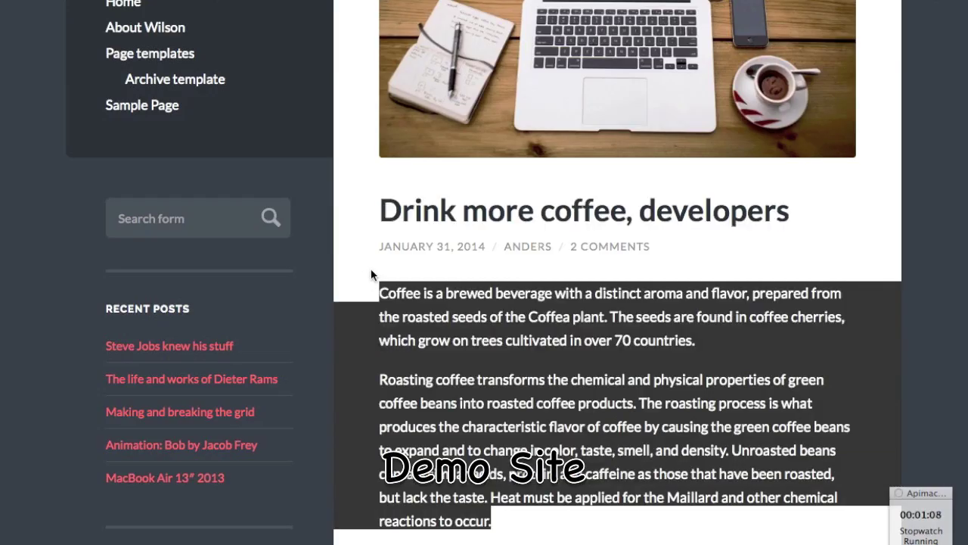
scroll(340, 189, "up", 3)
key("super+c")
key("ctrl+Tab")
left_click(371, 257)
key("super+v")
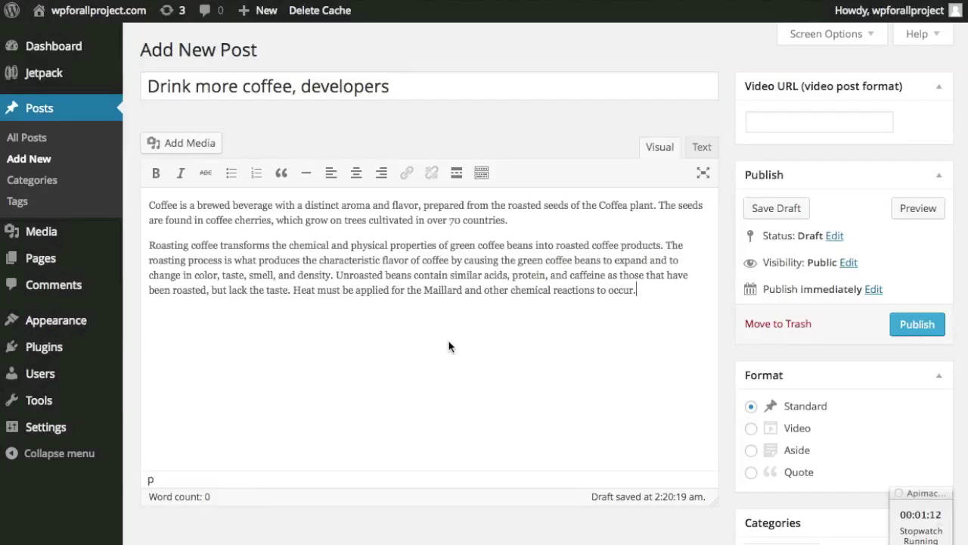
- File the post under the coffee category
scroll(751, 301, "down", 5)
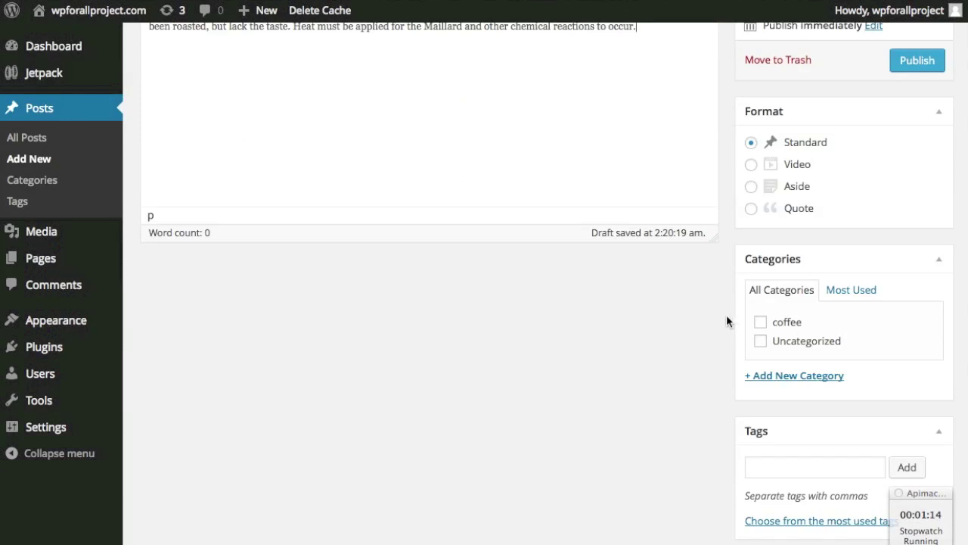
left_click(761, 323)
scroll(714, 331, "down", 1)
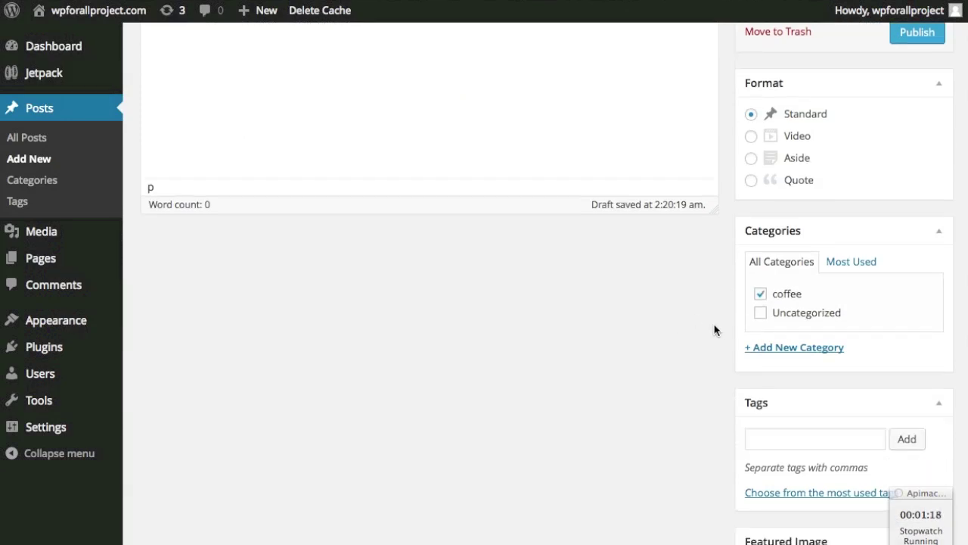
scroll(714, 331, "down", 2)
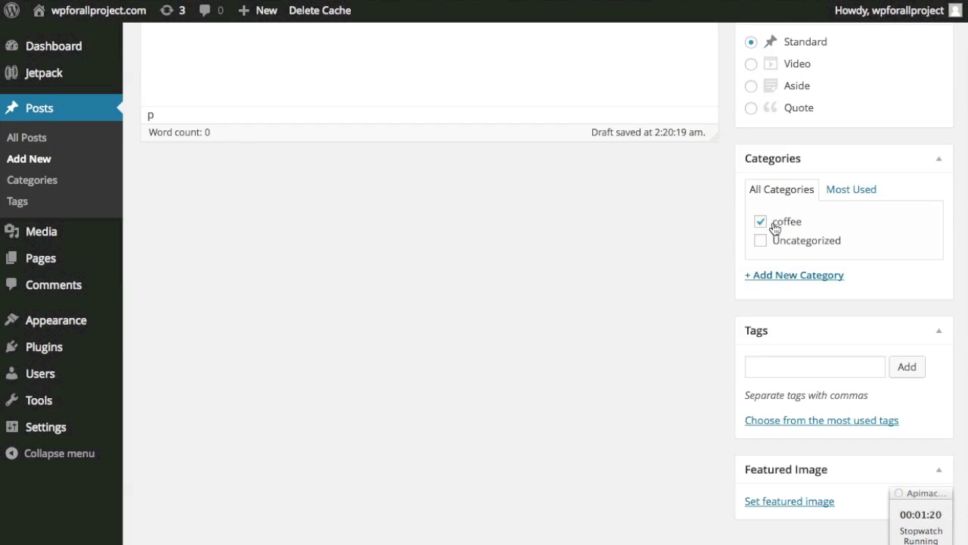
- Add a new 'review' category to the post
left_click(795, 276)
type("review")
left_click(790, 370)
scroll(692, 369, "down", 3)
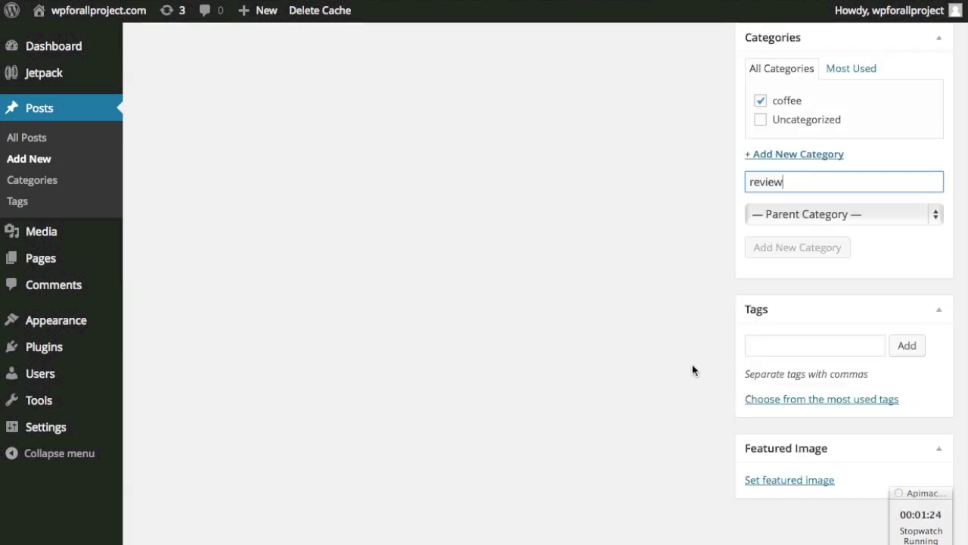
- Upload wilson-1.jpg and set it as the post's featured image
left_click(804, 497)
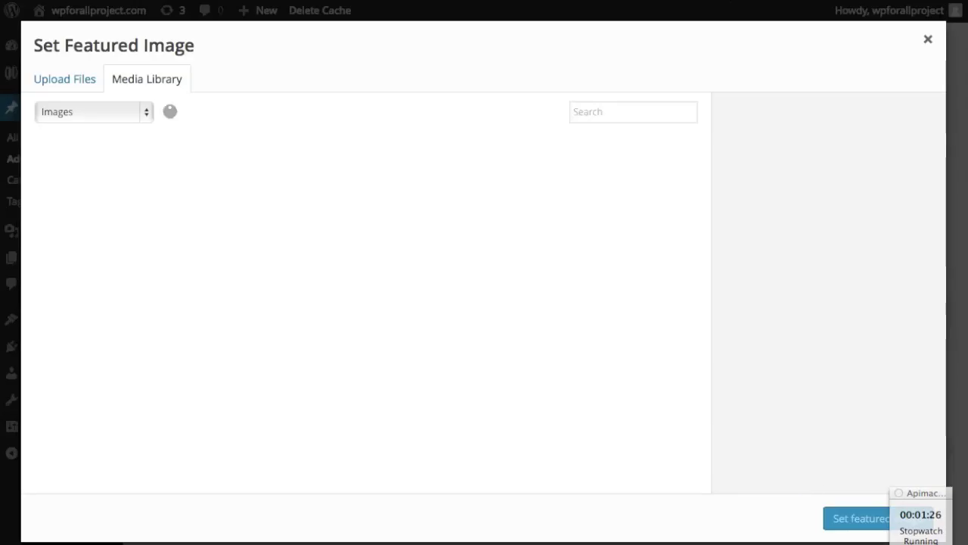
left_click_drag(964, 242, 441, 260)
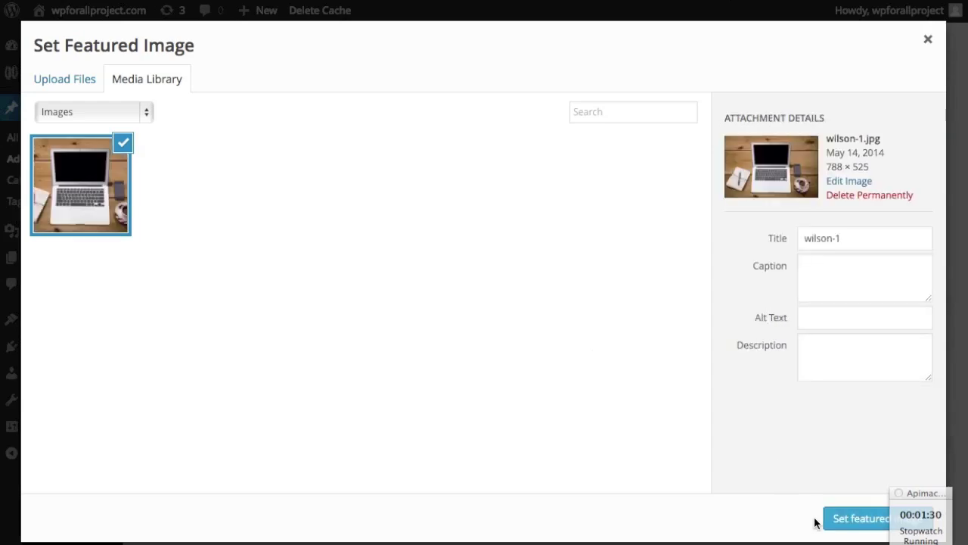
left_click(850, 519)
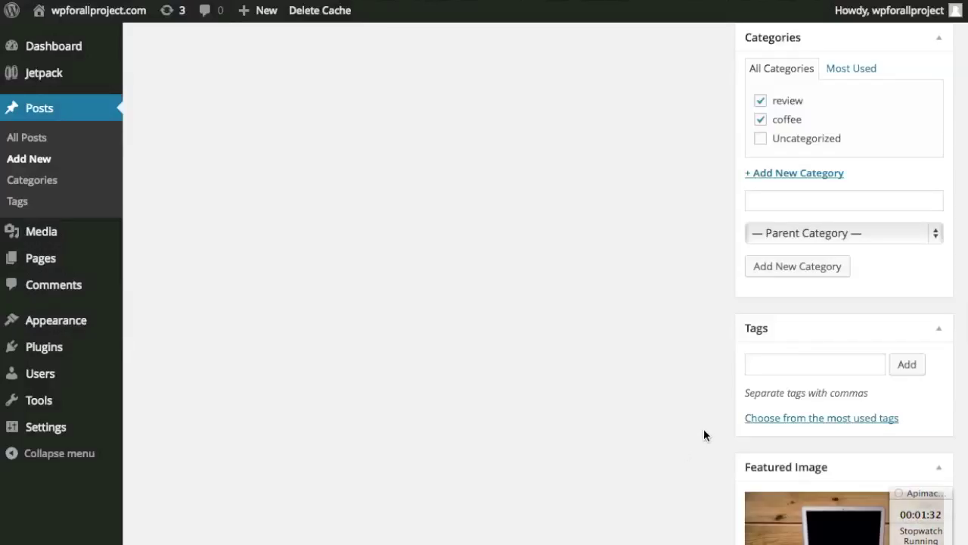
scroll(703, 428, "up", 6)
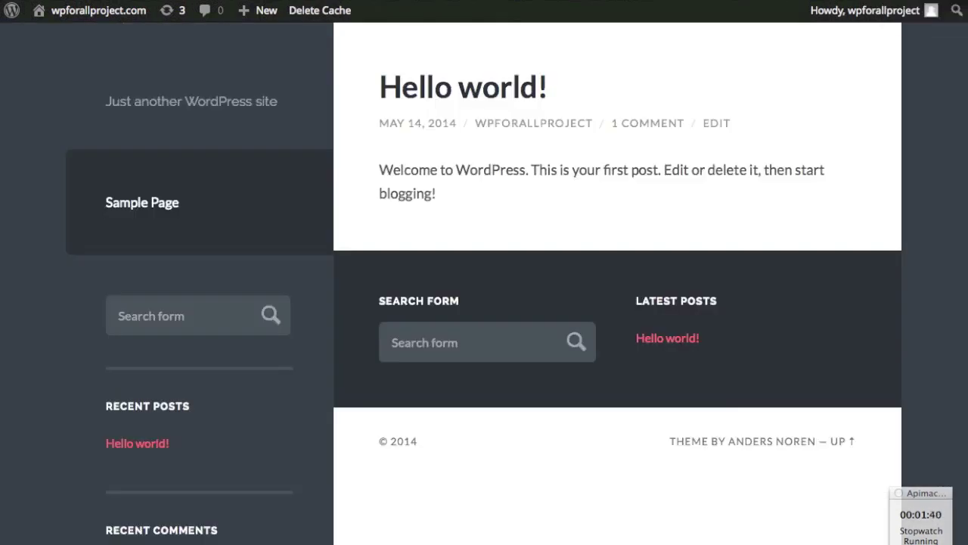
- Reload the site front page to check the published coffee post
key("super+r")
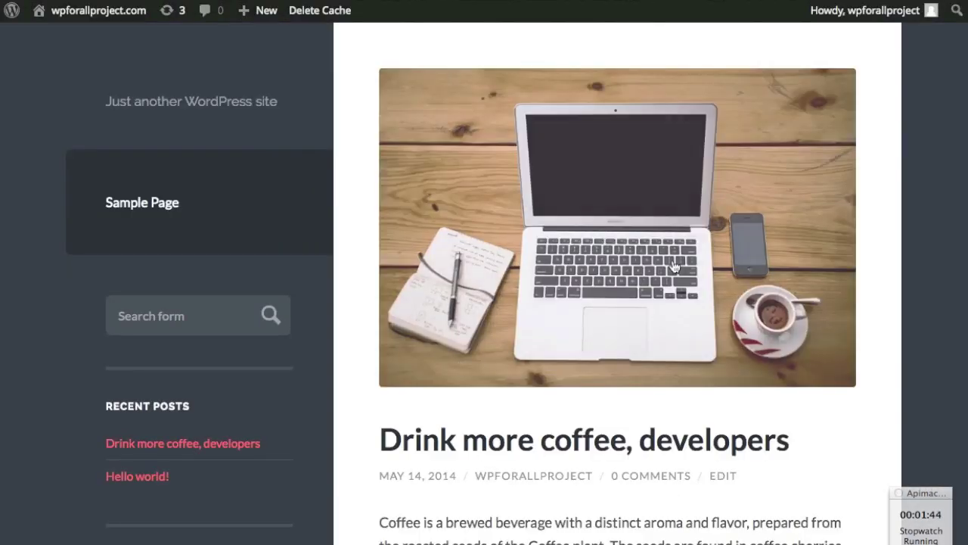
scroll(899, 178, "down", 5)
scroll(897, 182, "up", 5)
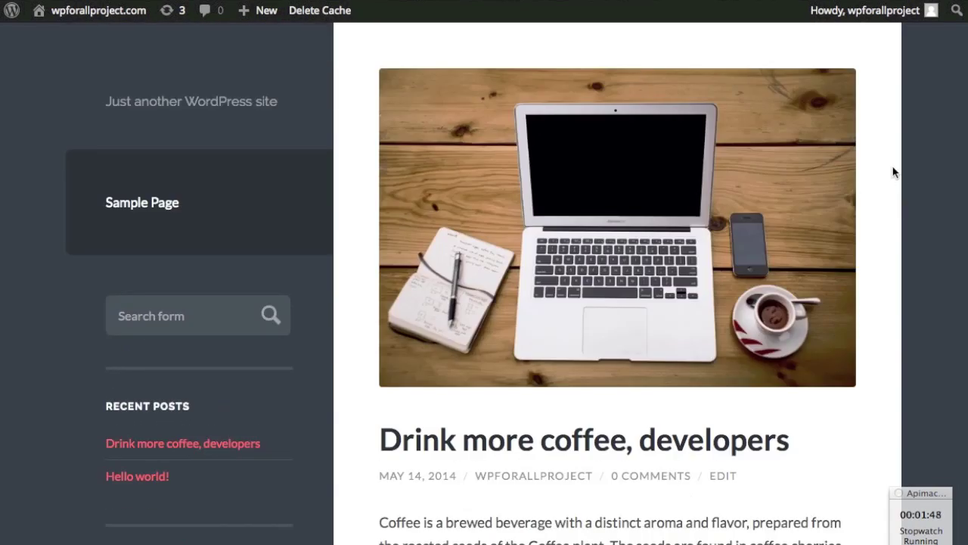
- Copy both paragraphs from the Wilson demo's About Wilson page and return to the editor
left_click(375, 0)
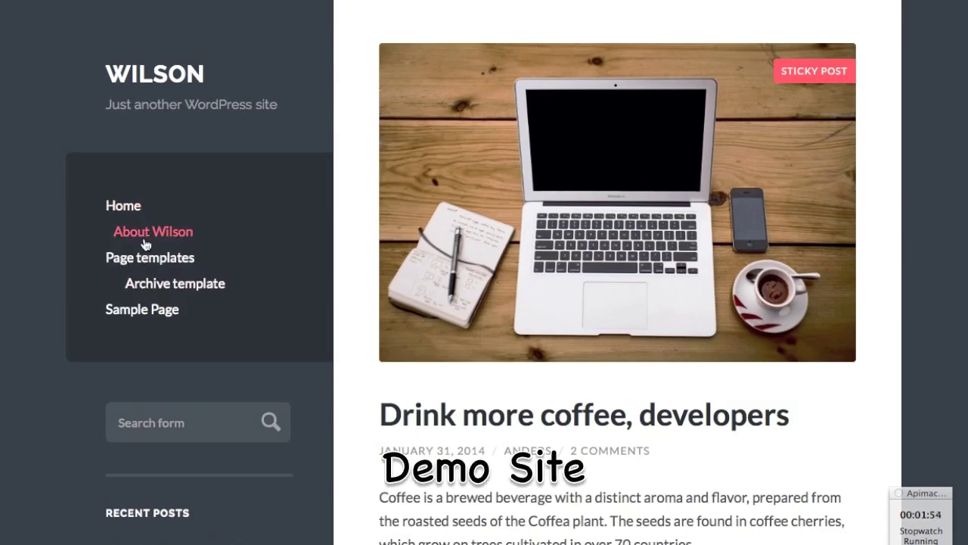
left_click(148, 241)
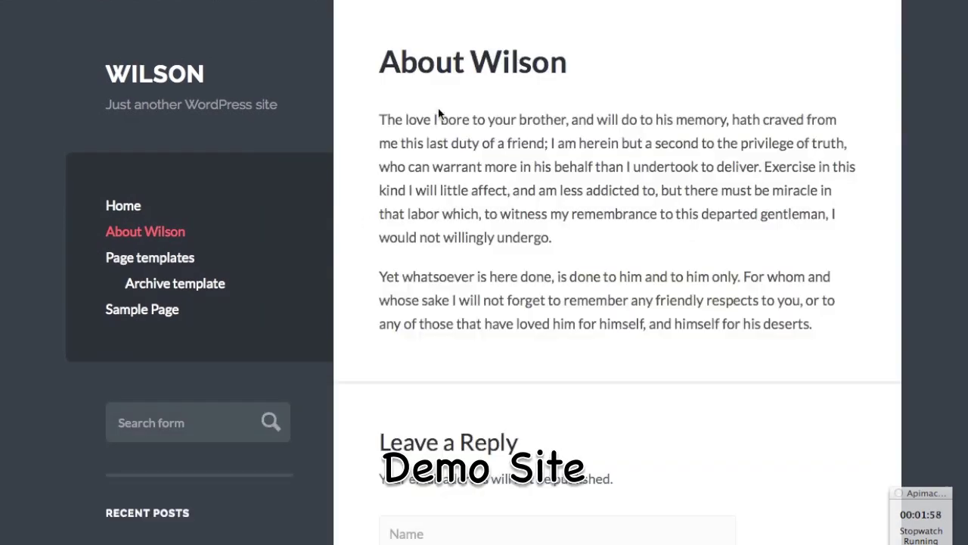
left_click_drag(823, 327, 583, 35)
key("ctrl+Tab")
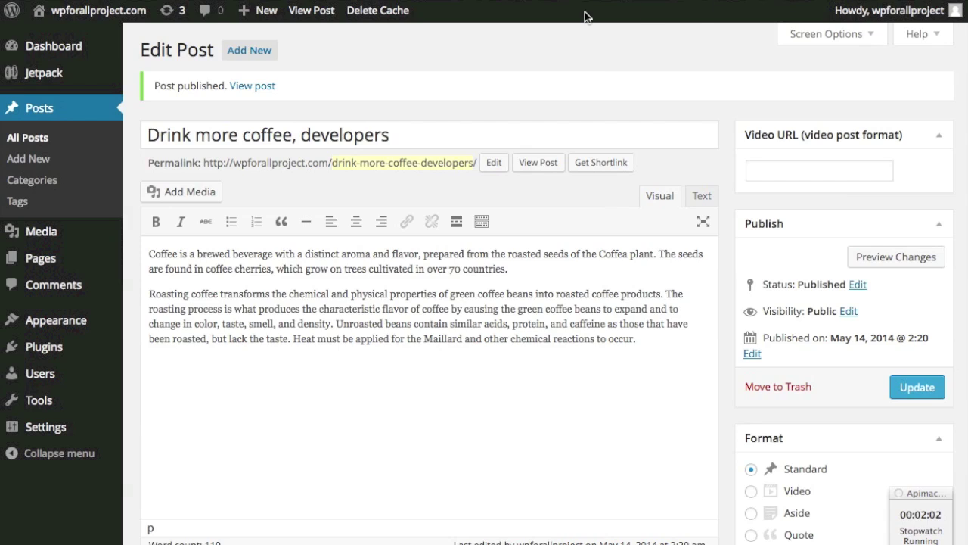
- Create a new page titled 'About' with the copied Wilson paragraphs as its body
mouse_move(264, 12)
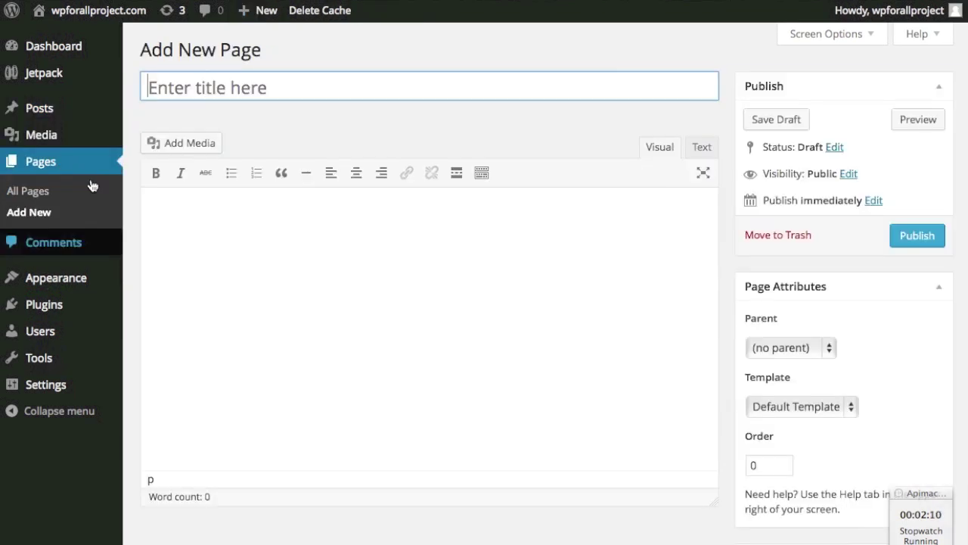
left_click(233, 274)
key("super+v")
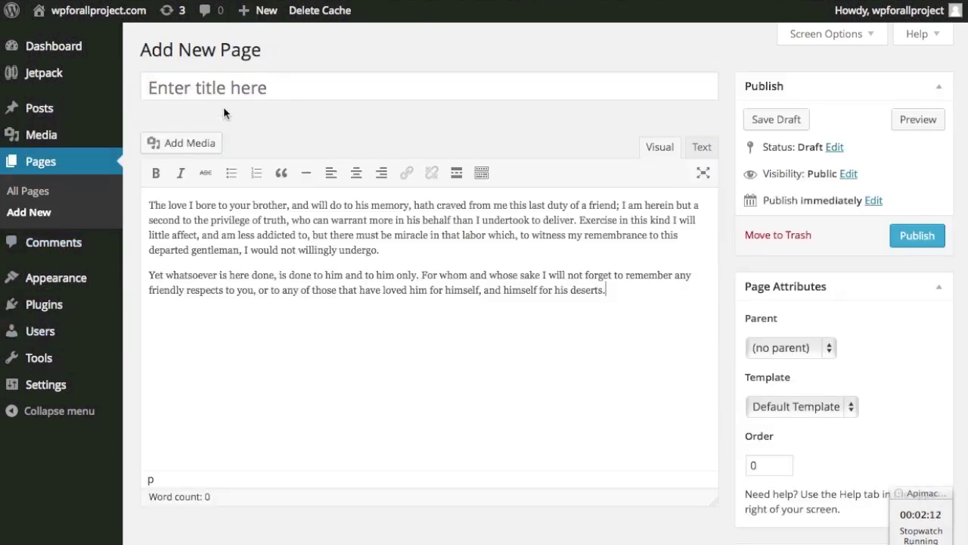
left_click(237, 93)
type("About")
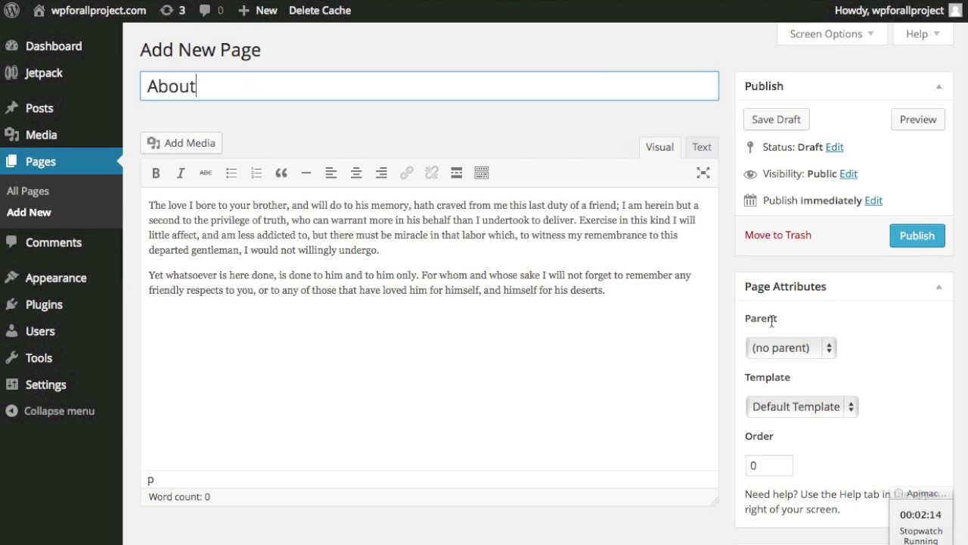
- Publish the About page and reload the live site's home page
scroll(888, 348, "down", 3)
scroll(888, 348, "up", 3)
left_click(919, 241)
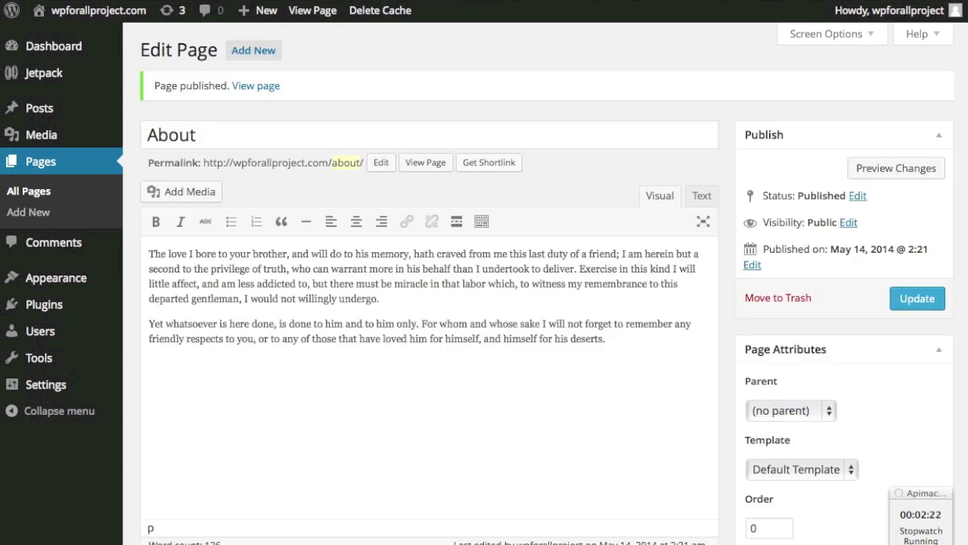
key("ctrl+Tab")
key("super+r")
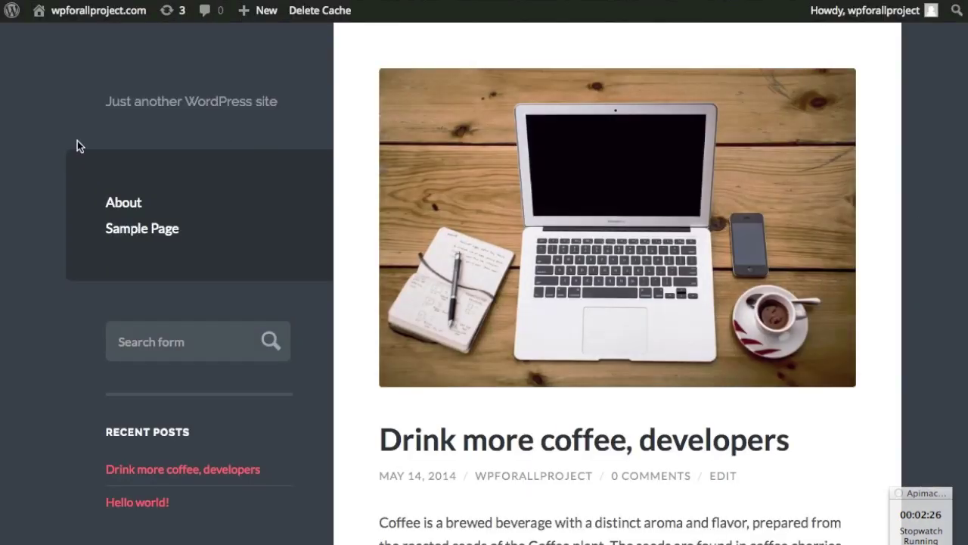
- Open and read through the new About page on the live site
left_click(128, 204)
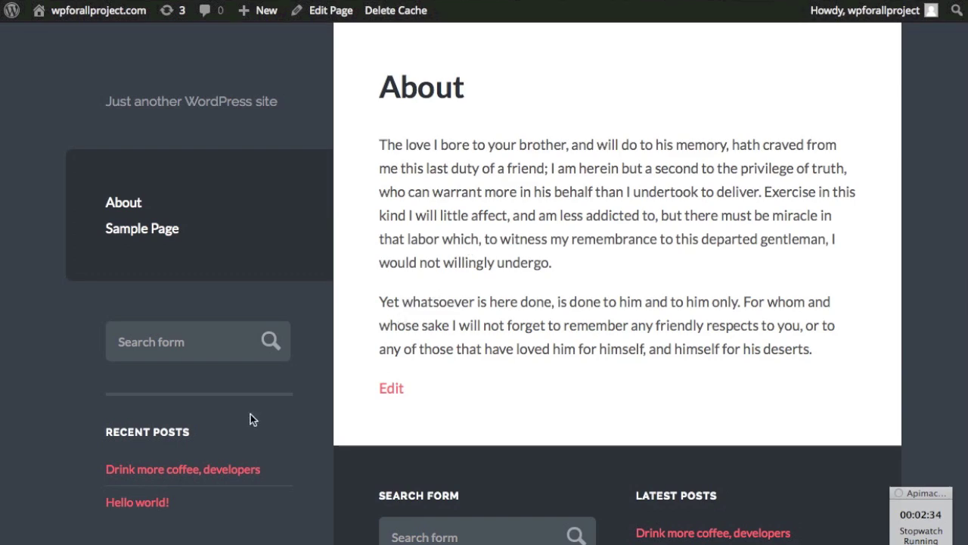
scroll(196, 438, "down", 3)
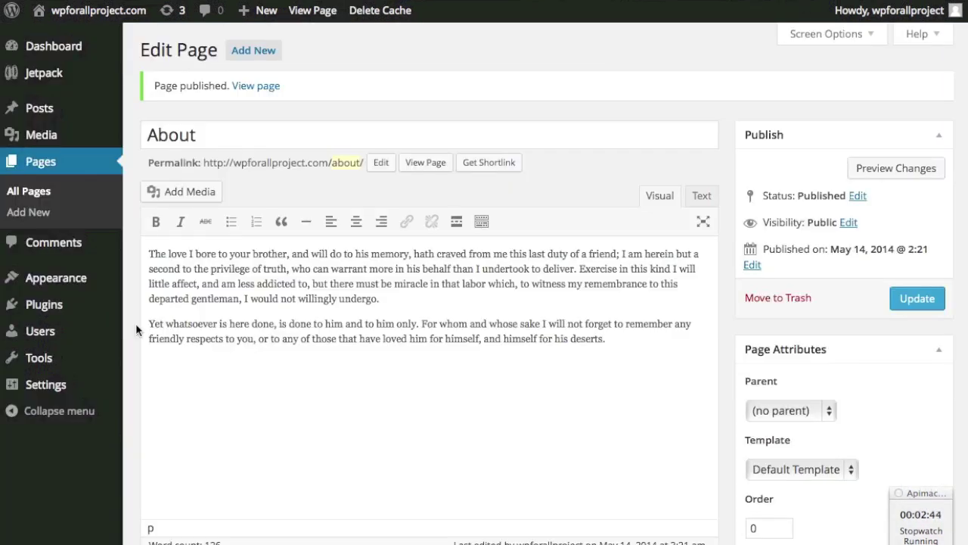
mouse_move(95, 281)
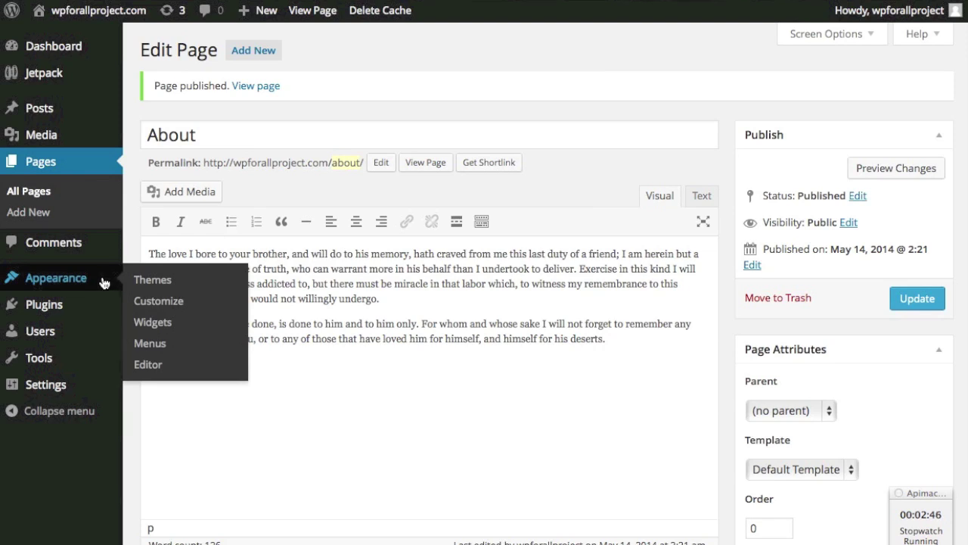
- In the Customizer, set site title WPforallProjects and tagline 'Coffee lovers', then save
left_click(158, 306)
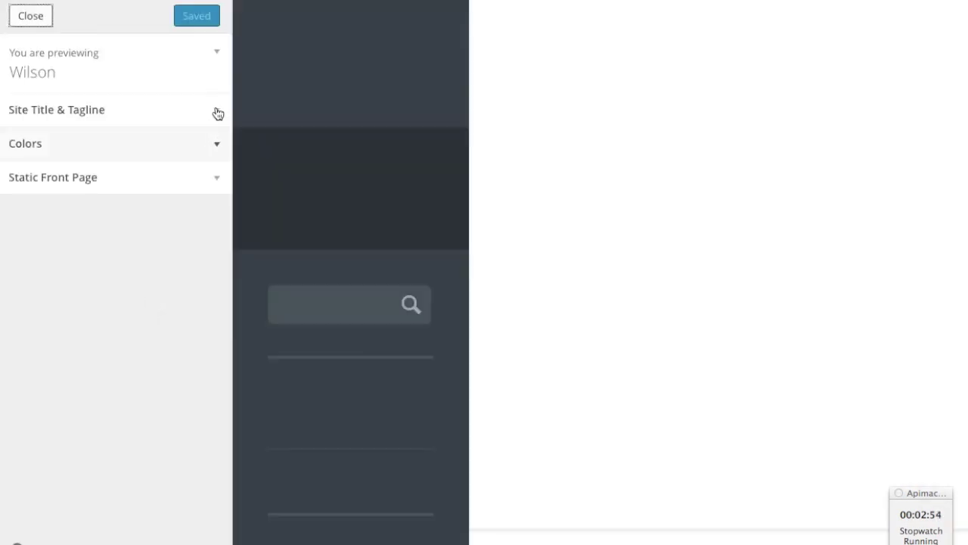
left_click(216, 111)
left_click(124, 163)
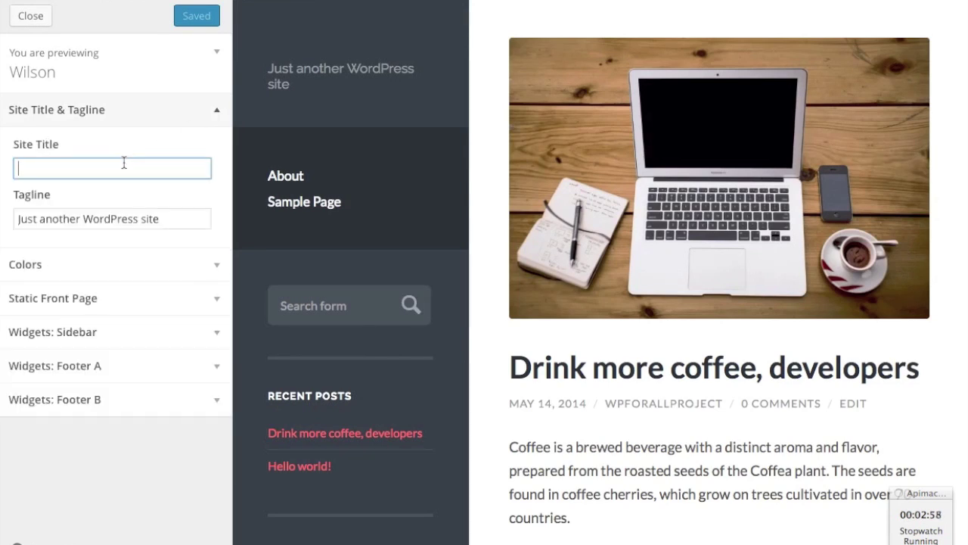
type("WPforallProjects")
triple_click(103, 219)
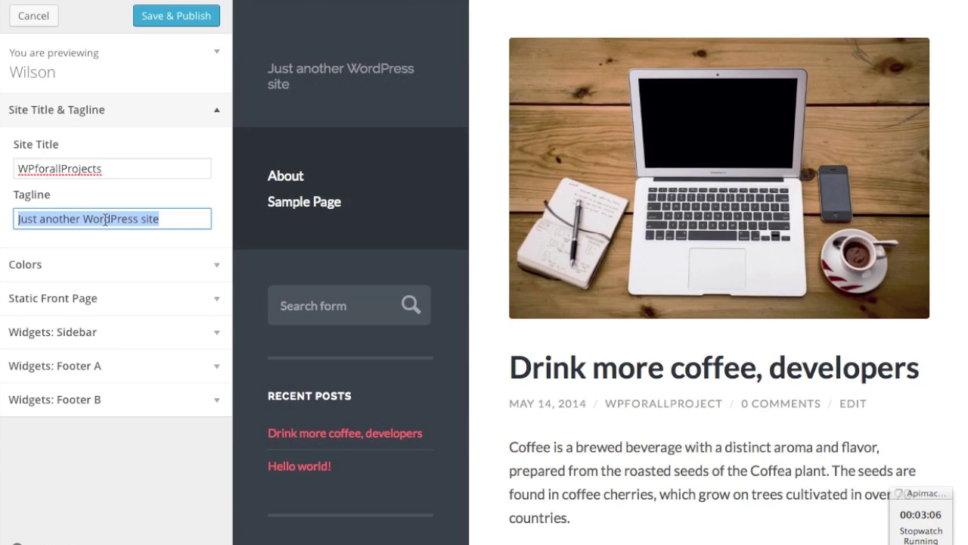
type("Coffe")
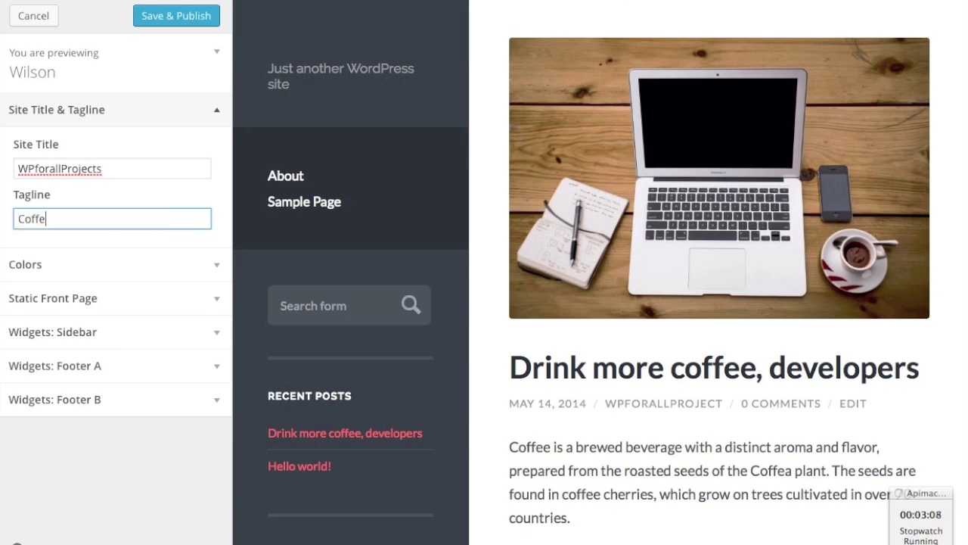
type("e lovers")
left_click(176, 22)
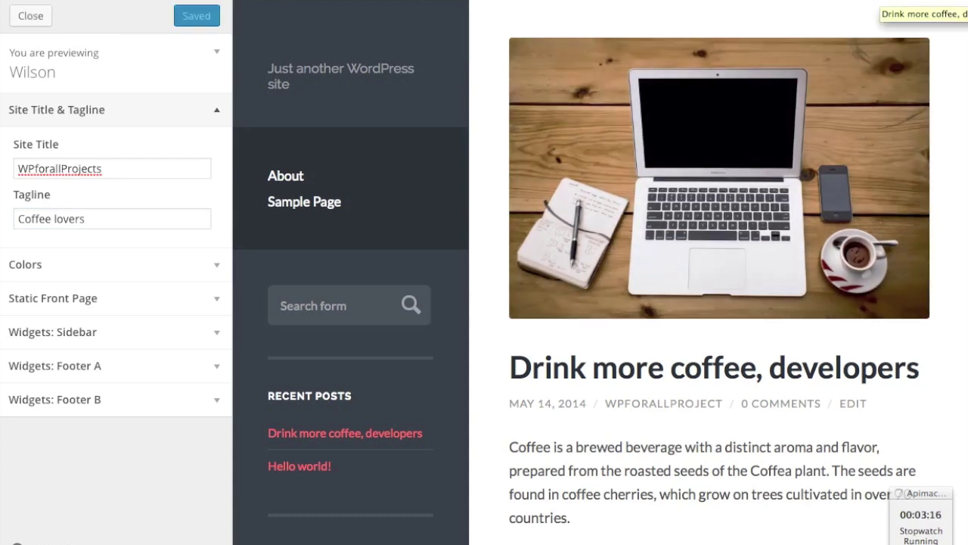
- Close the Wilson customizer to return to the site front end
left_click(29, 17)
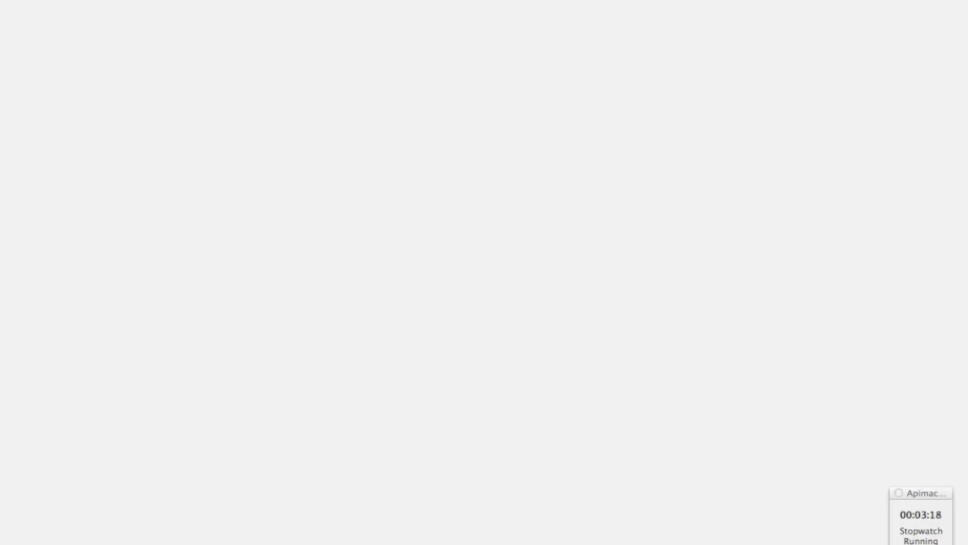
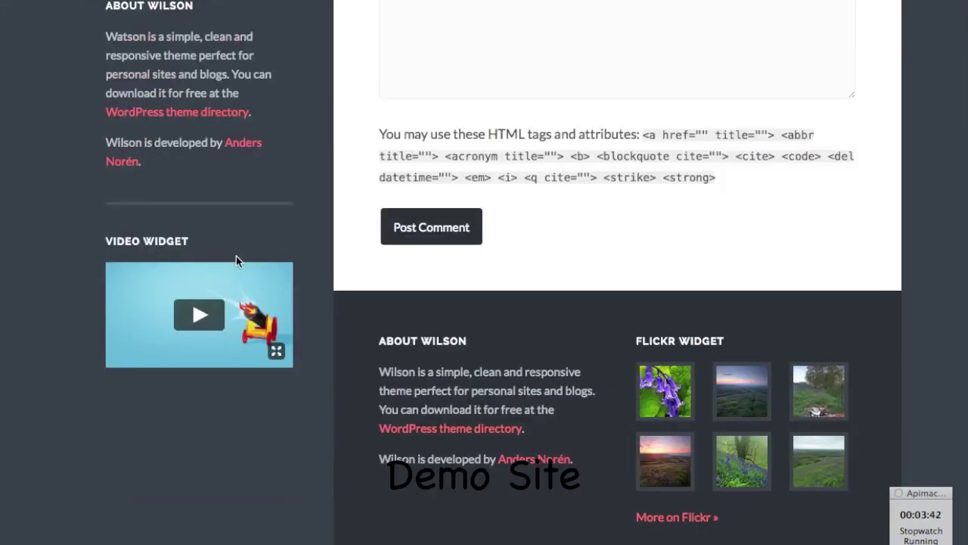
- Leave the Wilson demo sidebar and show your own site's 'Drink more coffee, developers' post
scroll(255, 162, "up", 1)
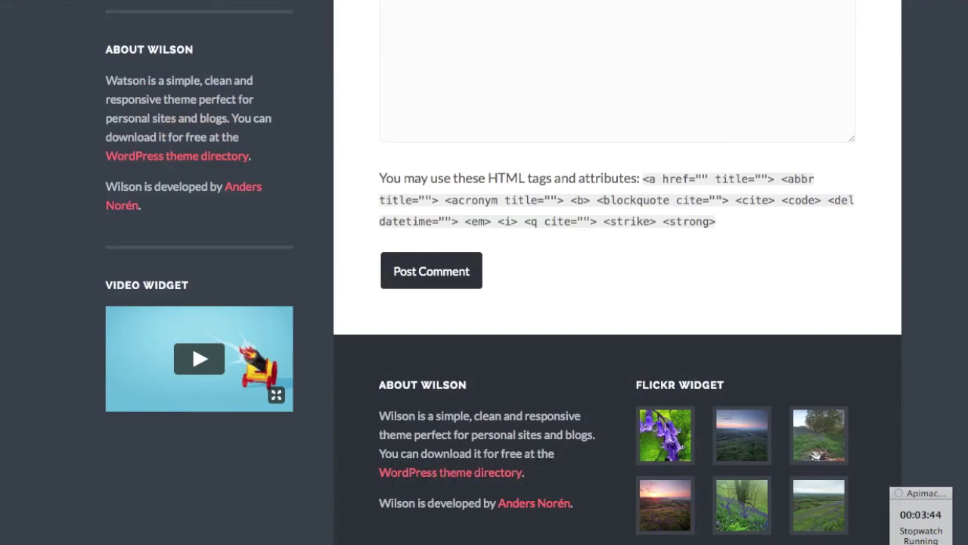
key("ctrl+Tab")
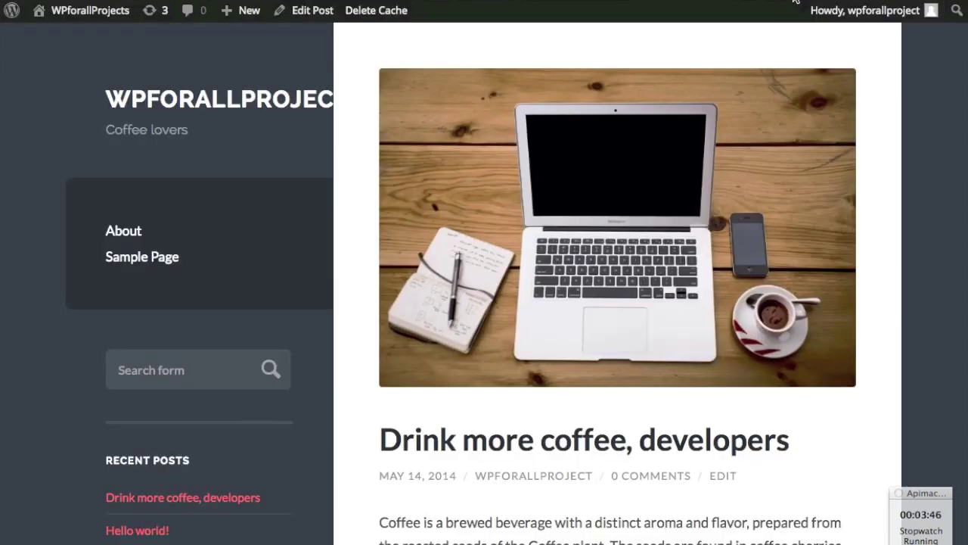
- From the admin Themes page, go to Appearance > Widgets
scroll(273, 176, "down", 10)
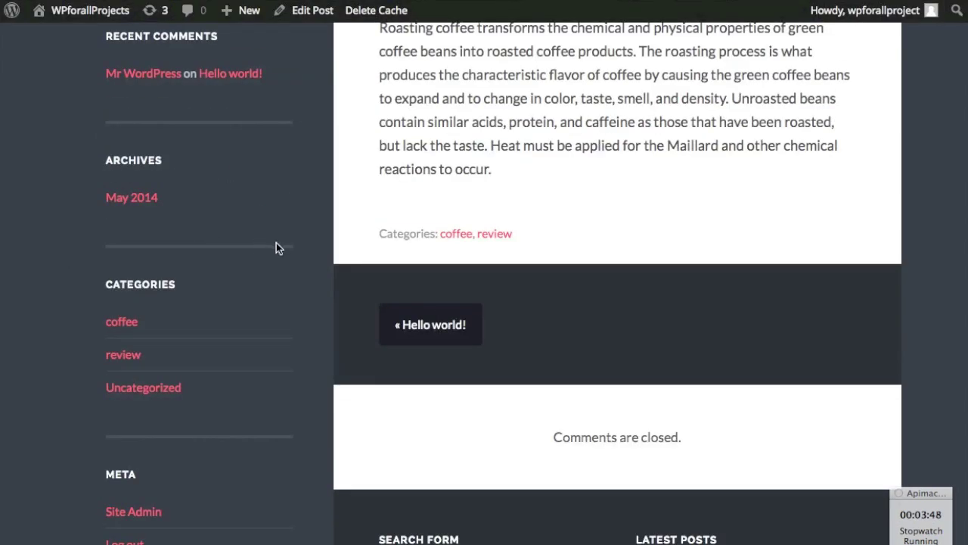
scroll(276, 248, "up", 10)
key("ctrl+Tab")
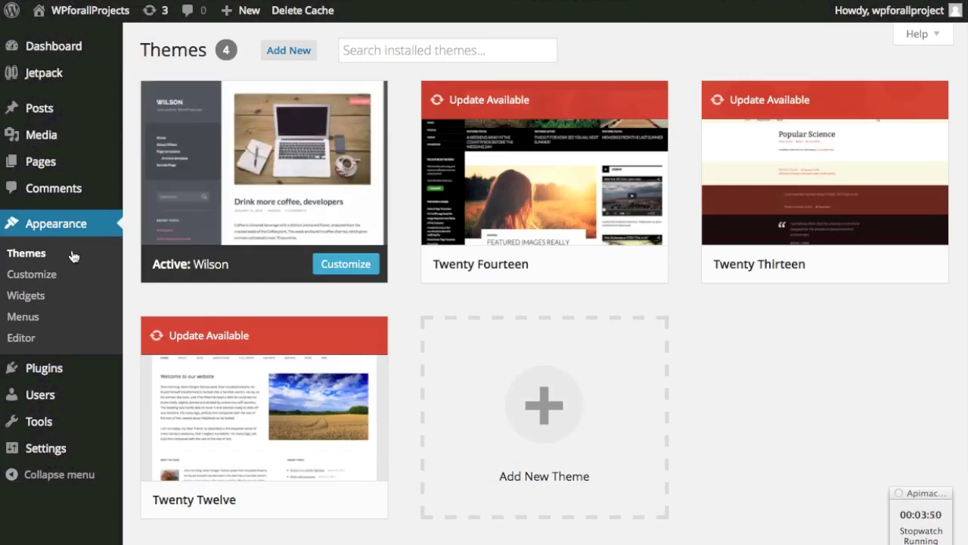
left_click(16, 295)
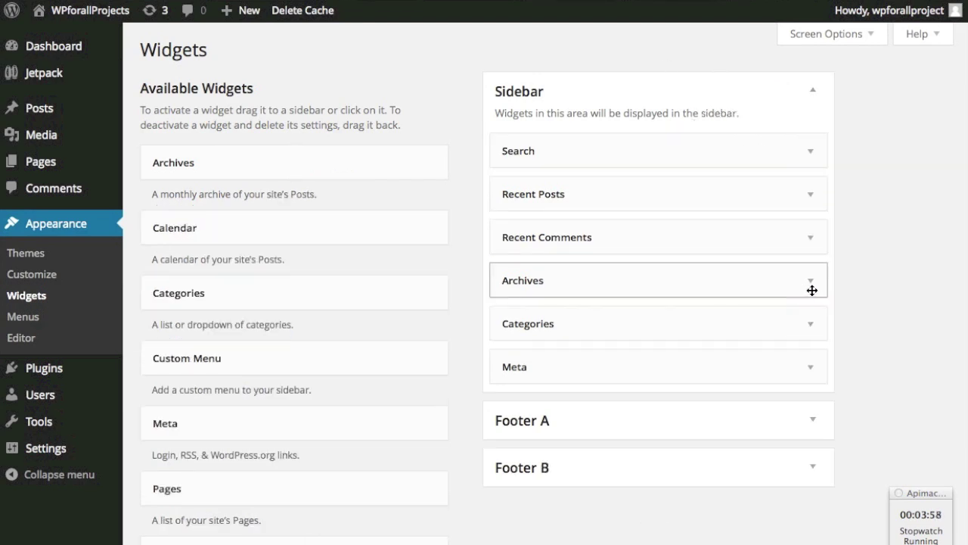
- Delete the Archives, Recent Comments and Meta widgets from the Sidebar
left_click(810, 287)
left_click(514, 409)
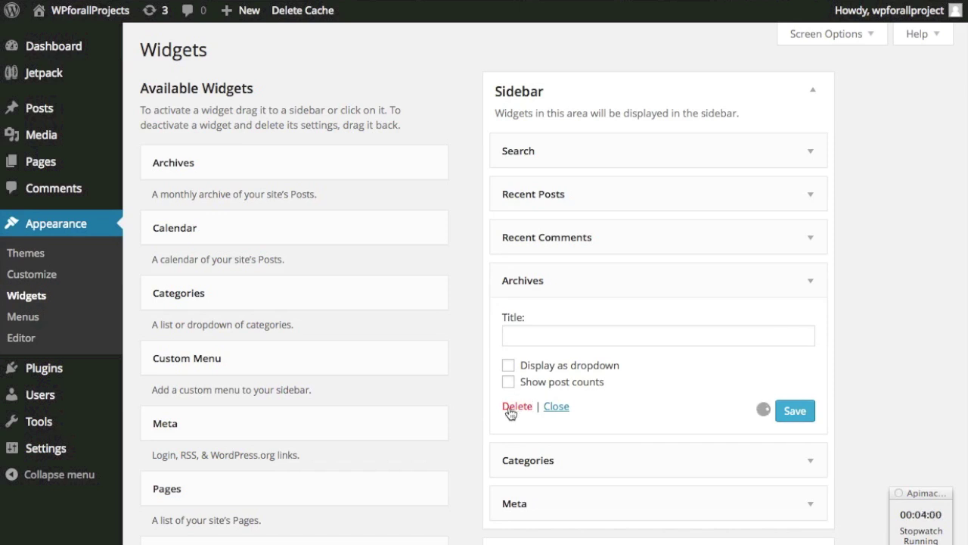
left_click(813, 247)
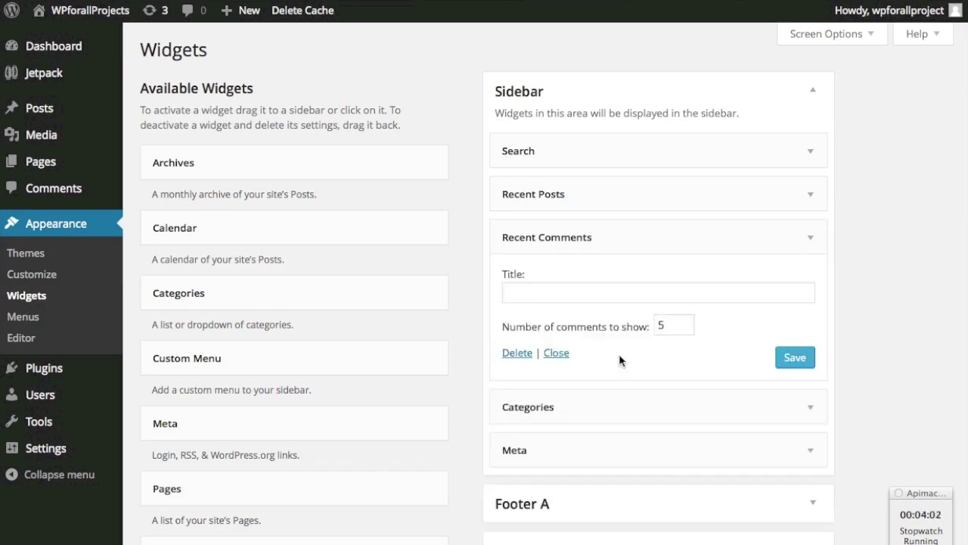
left_click(518, 353)
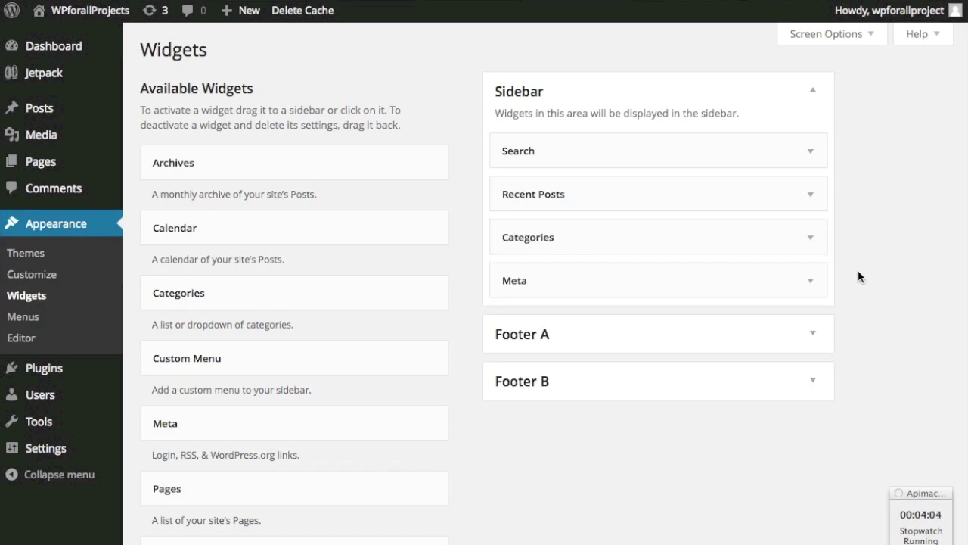
left_click(814, 280)
left_click(520, 364)
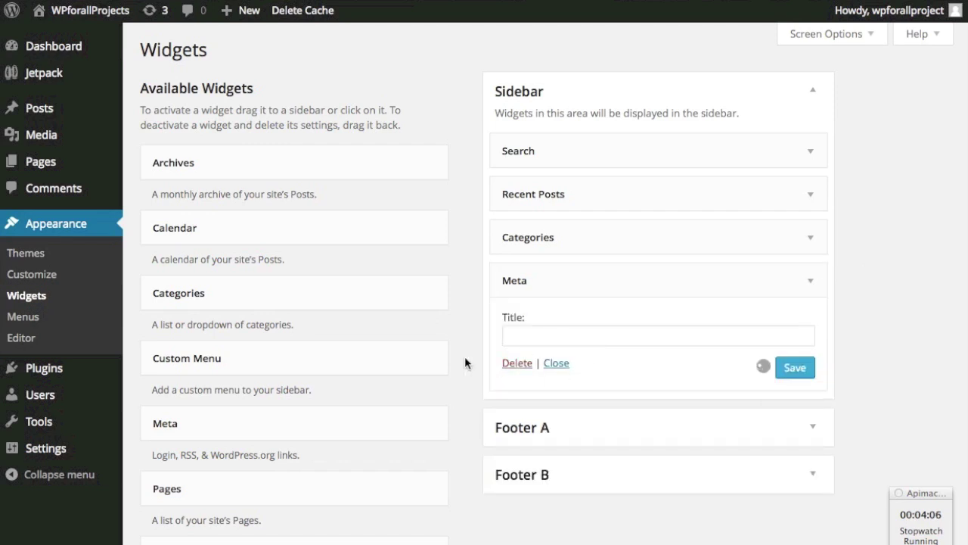
- Add a Video widget to the Sidebar just below Categories
scroll(464, 338, "down", 7)
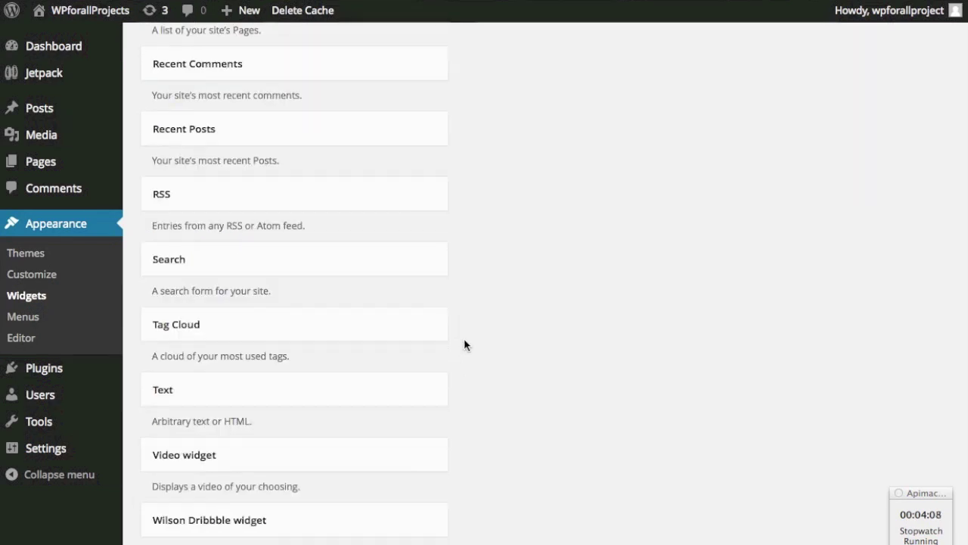
left_click_drag(302, 413, 651, 138)
left_click(770, 195)
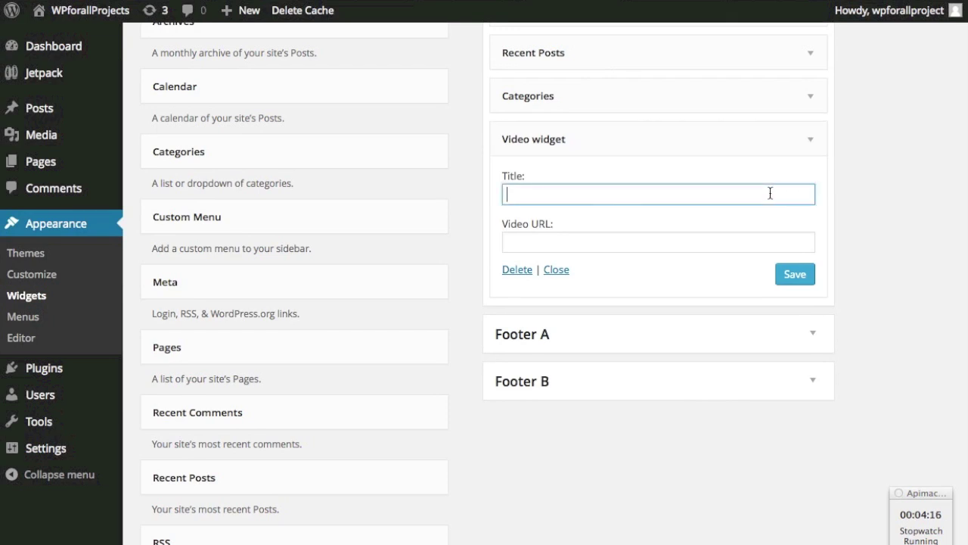
mouse_move(83, 10)
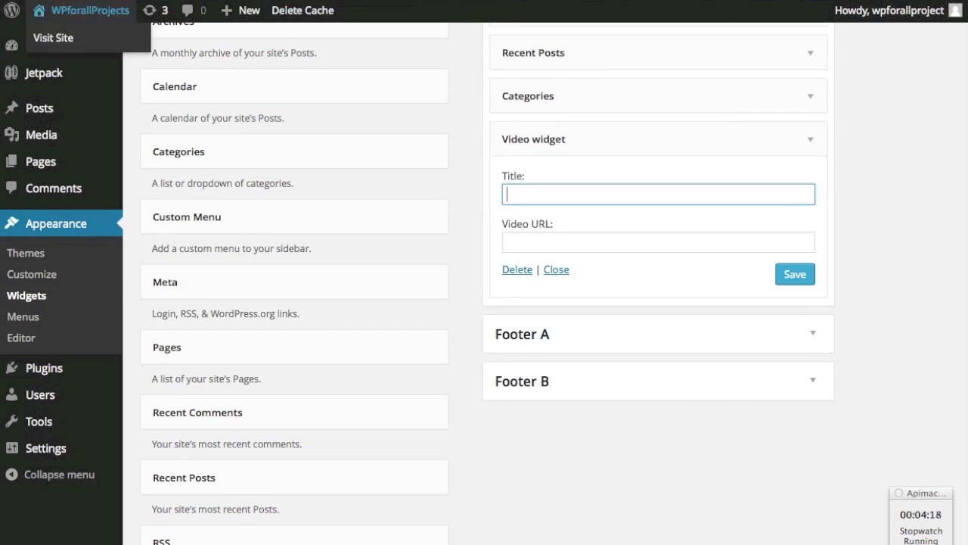
key("ctrl+Tab")
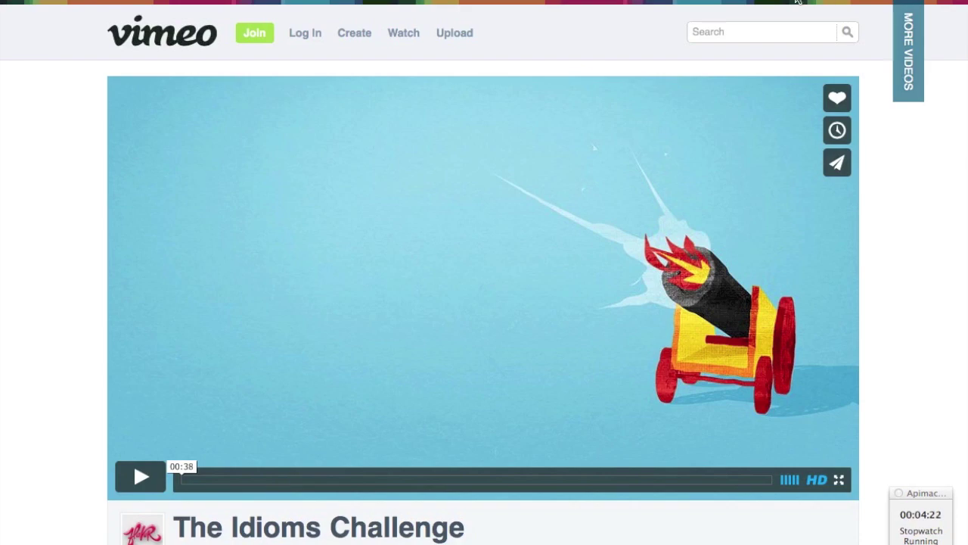
key("ctrl+Tab")
left_click(607, 239)
type("http://vimeo.com/71515335")
- Title the Video widget 'The Idioms Challenge', save it, and return to the post page
left_click(605, 192)
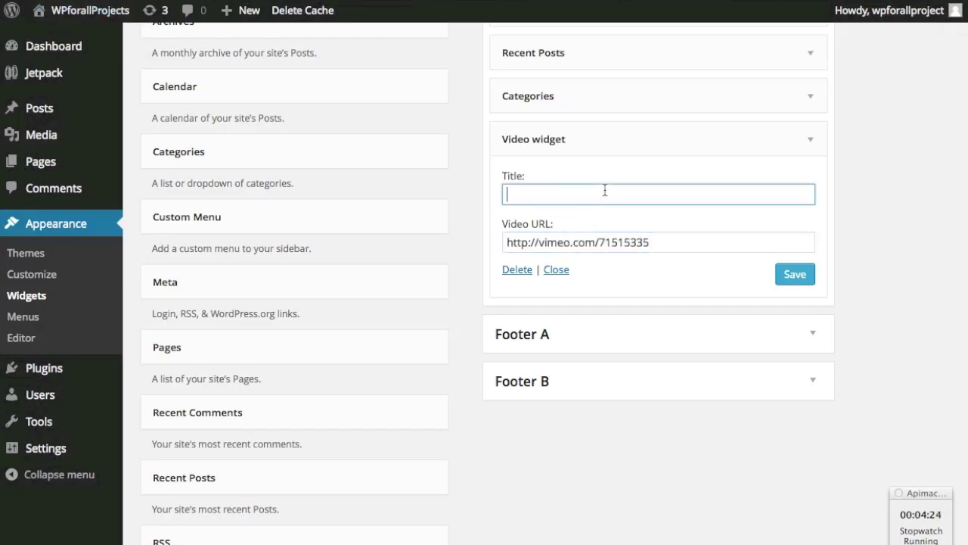
type("The Idioms Challenge")
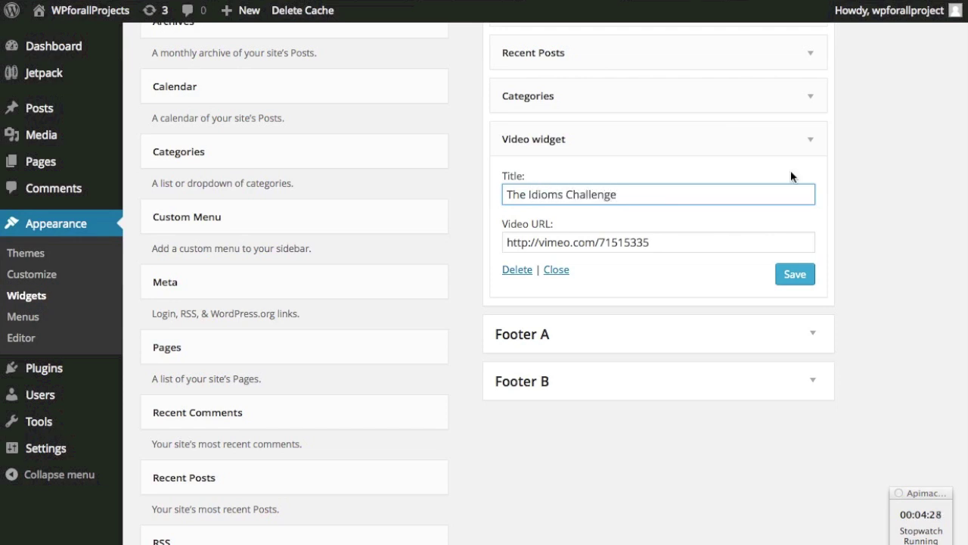
left_click(787, 275)
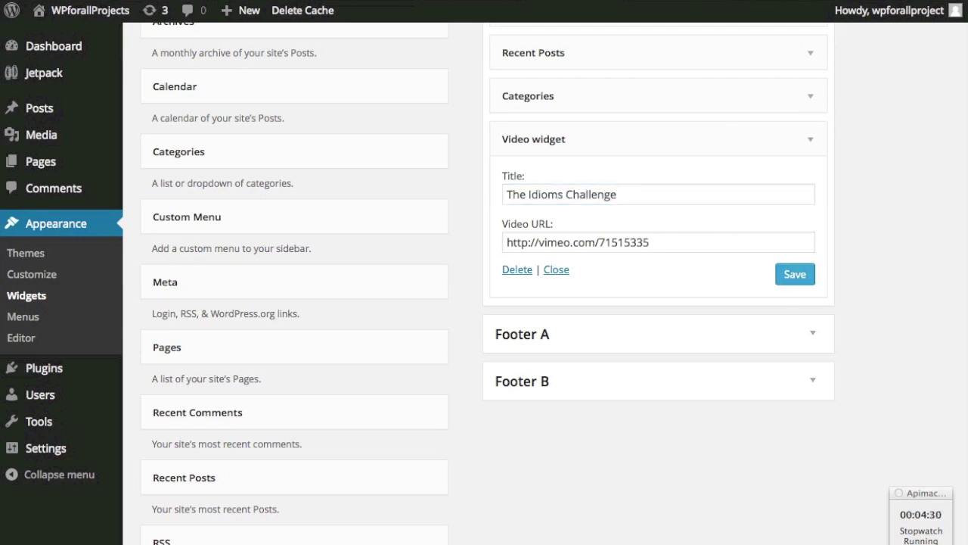
key("ctrl+Tab")
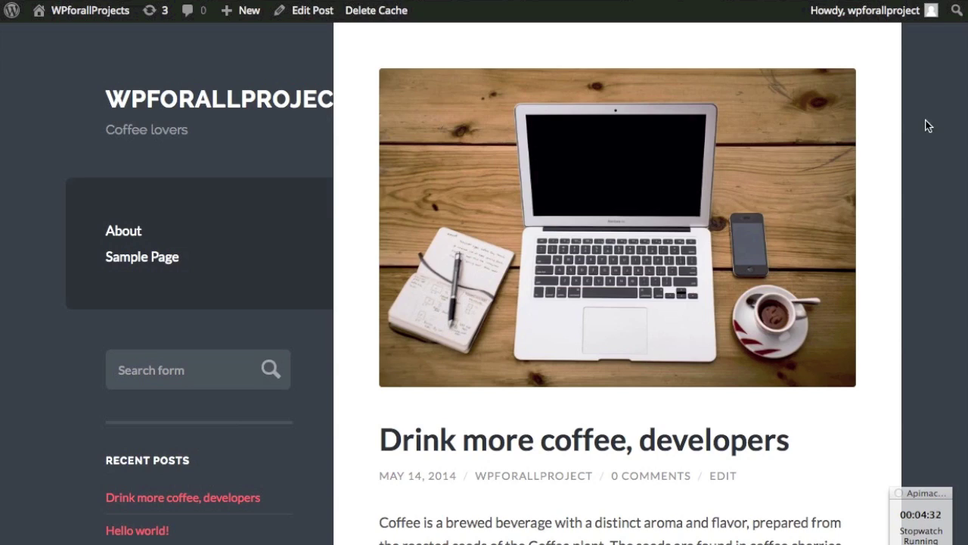
key("super+r")
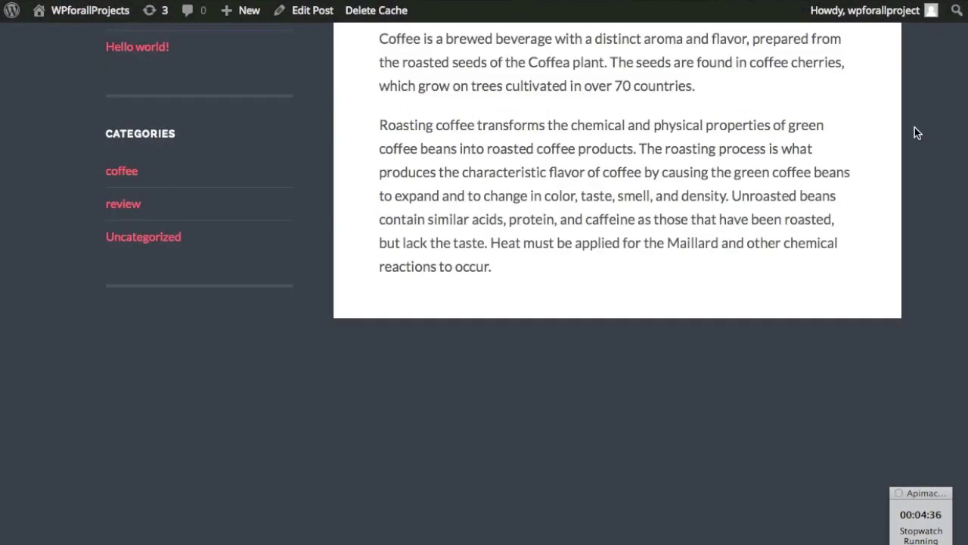
scroll(915, 132, "down", 1)
scroll(915, 130, "up", 6)
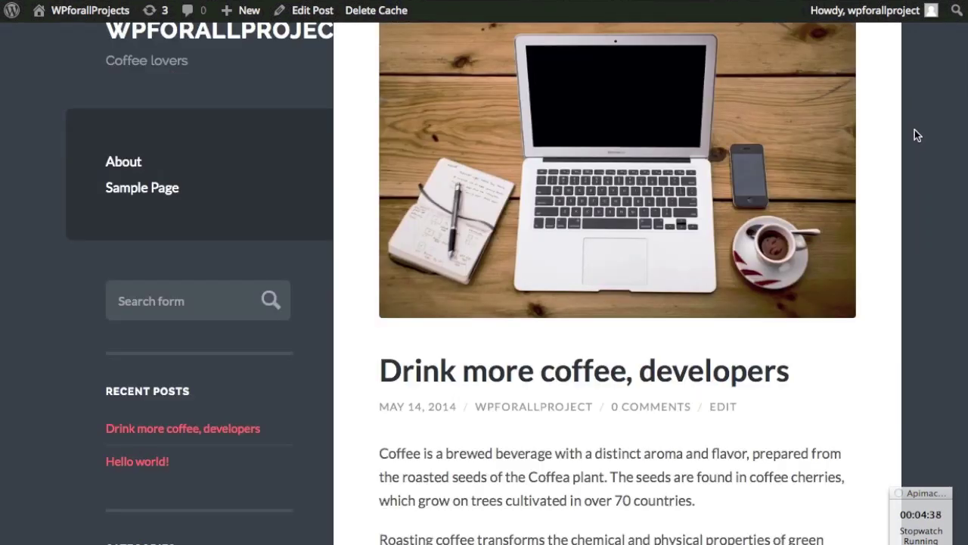
scroll(914, 130, "down", 5)
scroll(915, 133, "down", 4)
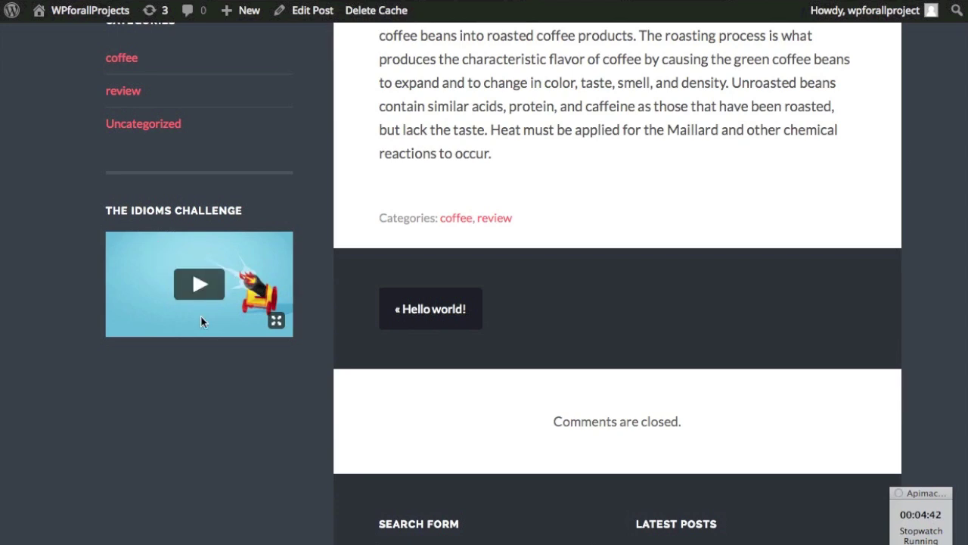
left_click(193, 291)
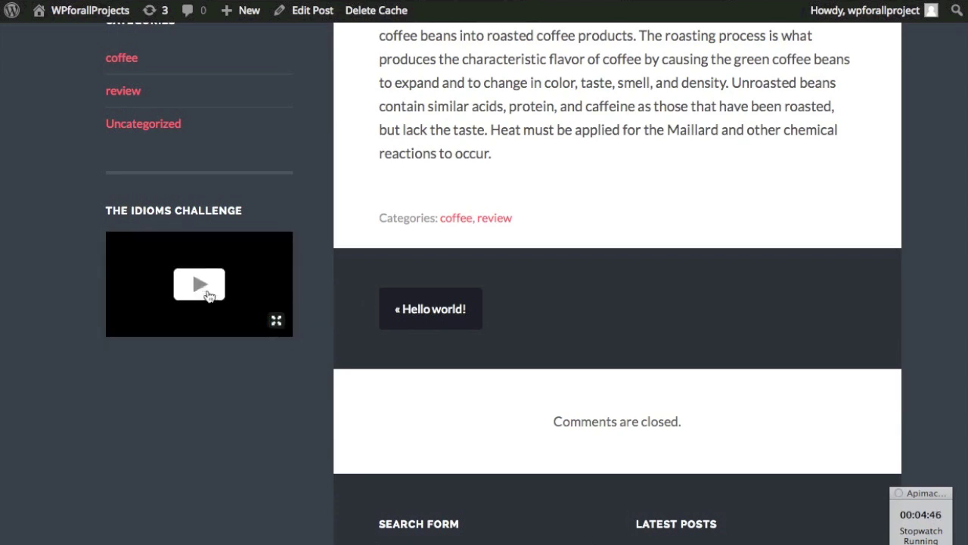
left_click(209, 295)
key("Home")
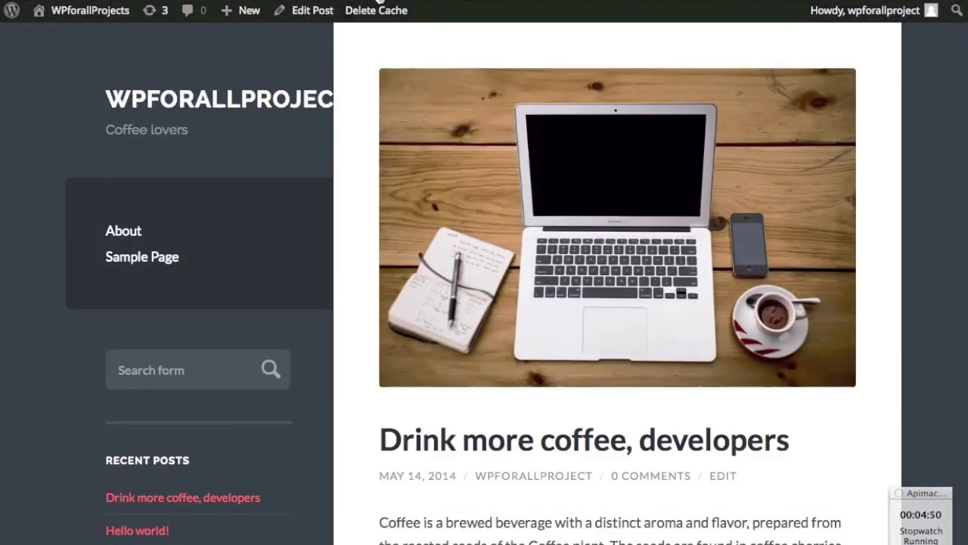
key("End")
- Copy the About Wilson description from the Wilson demo sidebar, then return to Widgets
key("ctrl+Tab")
scroll(341, 175, "down", 5)
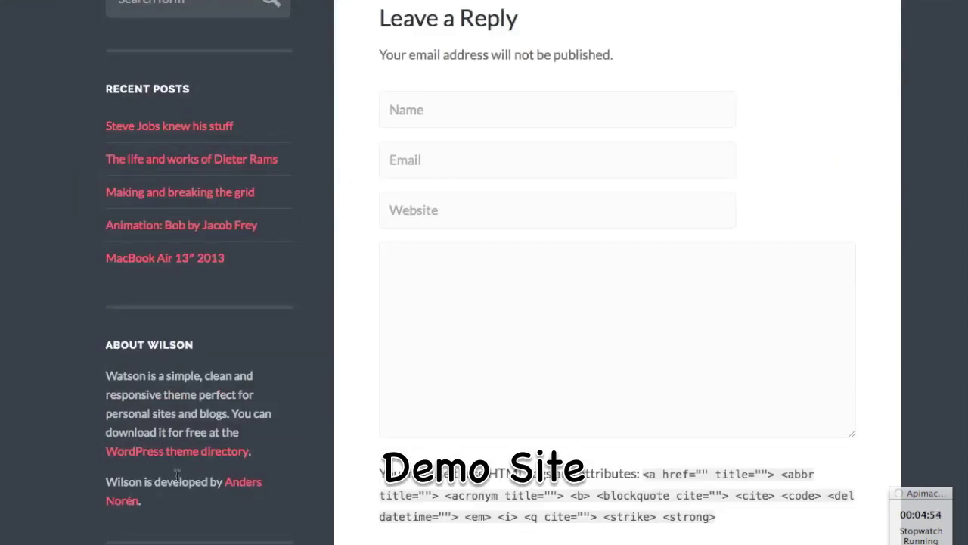
left_click_drag(173, 502, 102, 372)
key("super+c")
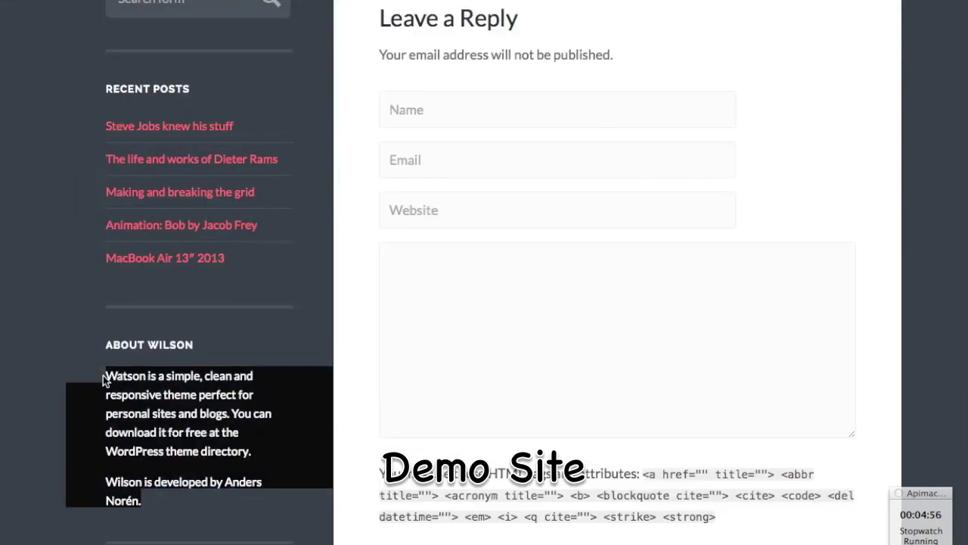
left_click(331, 330)
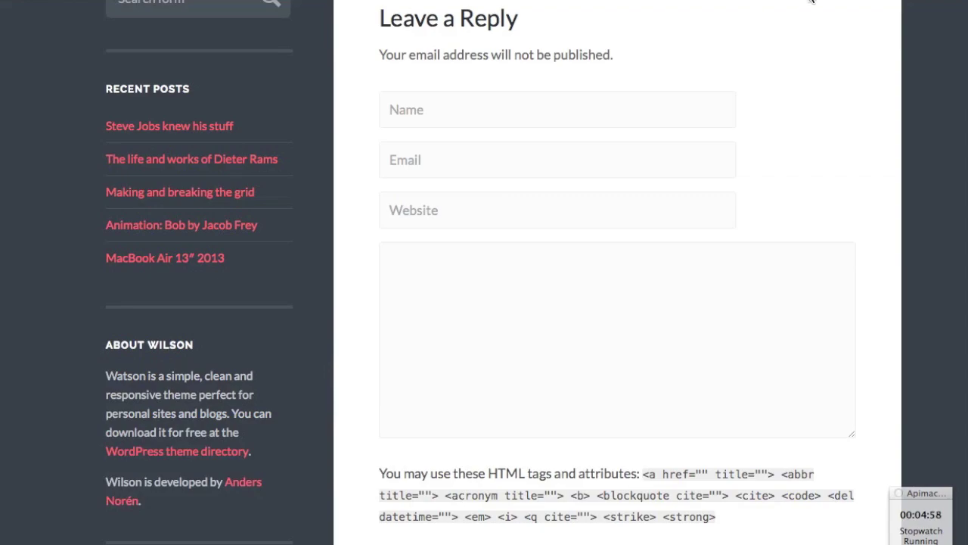
key("ctrl+Tab")
- Collapse the Video widget and add a Text widget below Categories in the Sidebar
left_click(812, 138)
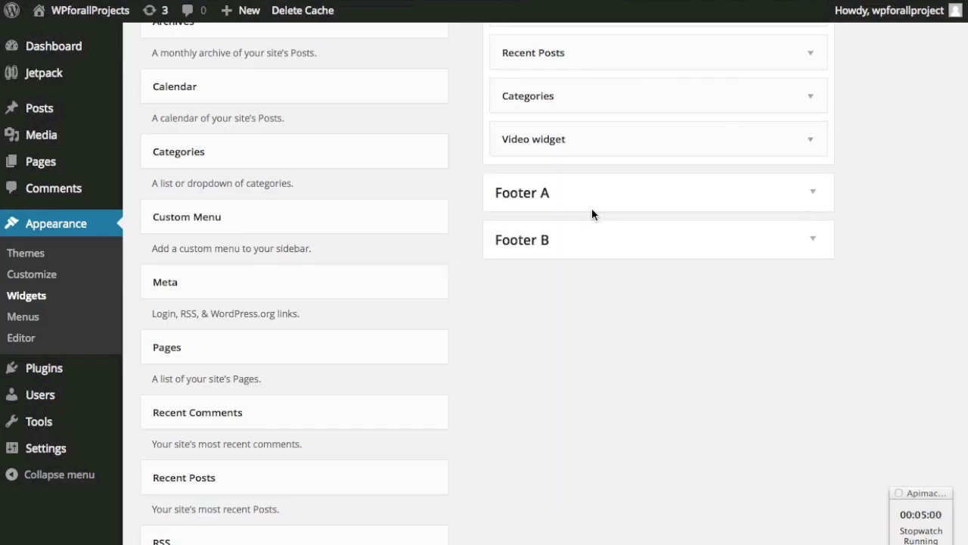
scroll(467, 234, "down", 10)
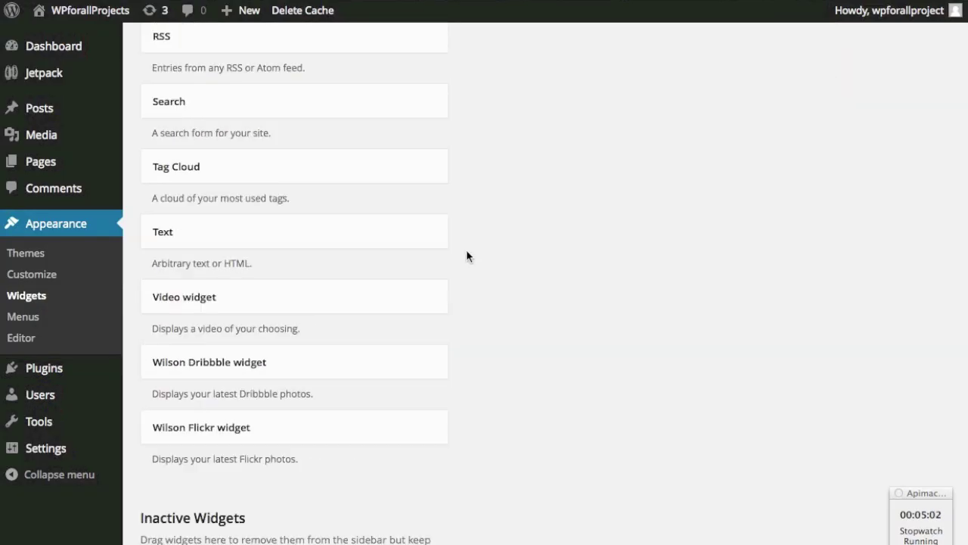
scroll(458, 261, "up", 3)
left_click_drag(292, 357, 640, 181)
- Paste the Wilson description, title the widget 'About Wilson', save, and view the post
left_click(593, 315)
key("super+v")
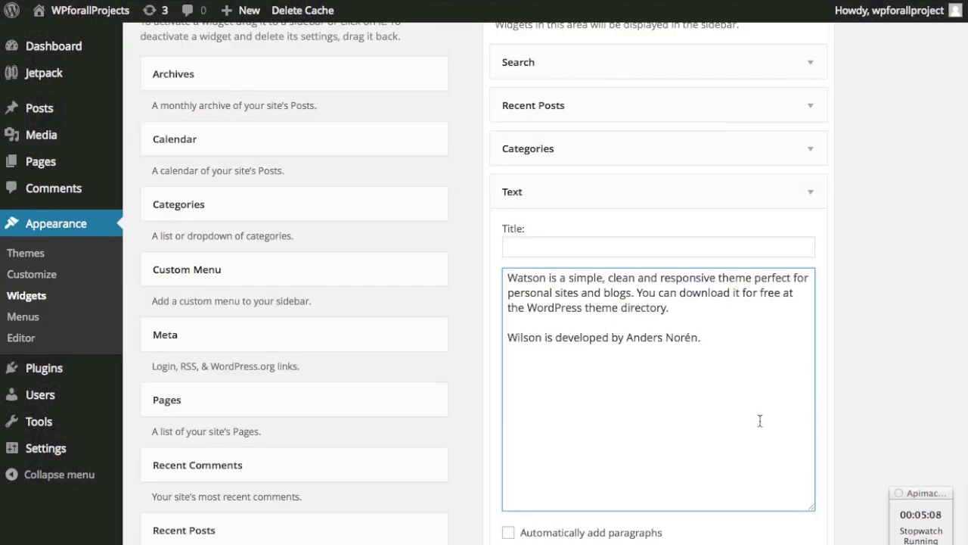
left_click(630, 252)
type("About Wilson")
scroll(847, 395, "down", 3)
left_click(794, 395)
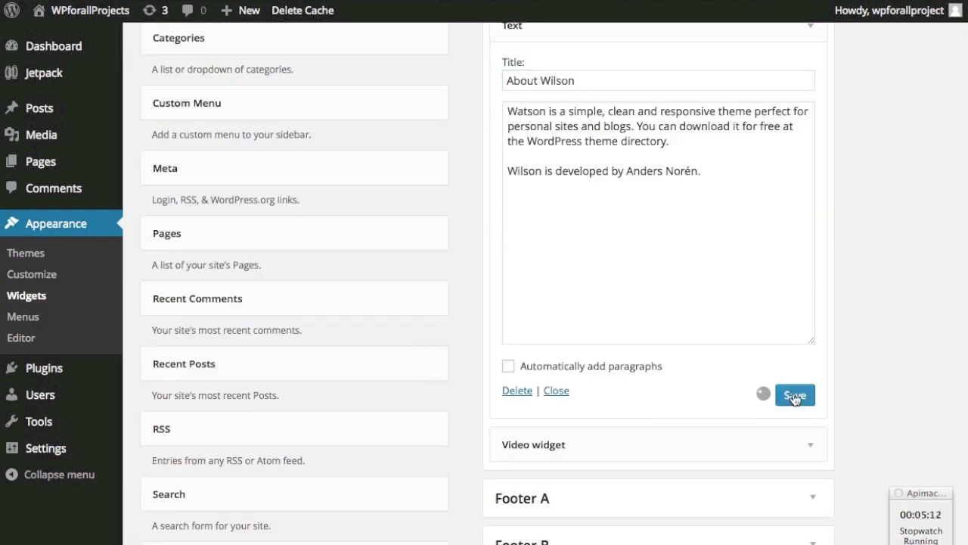
key("ctrl+Tab")
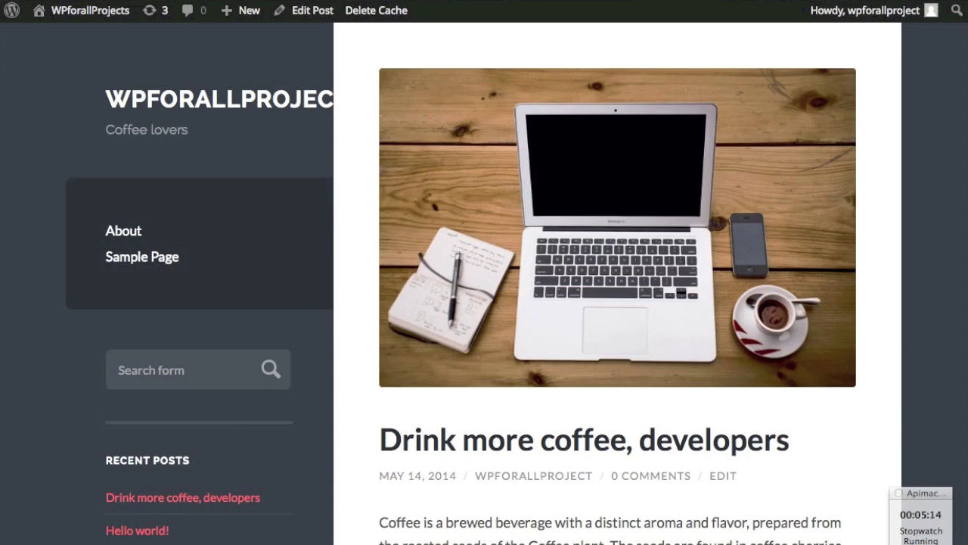
- Reload the coffee post, check the About Wilson sidebar widget, then go to HostGator
key("ctrl+r")
scroll(915, 206, "down", 5)
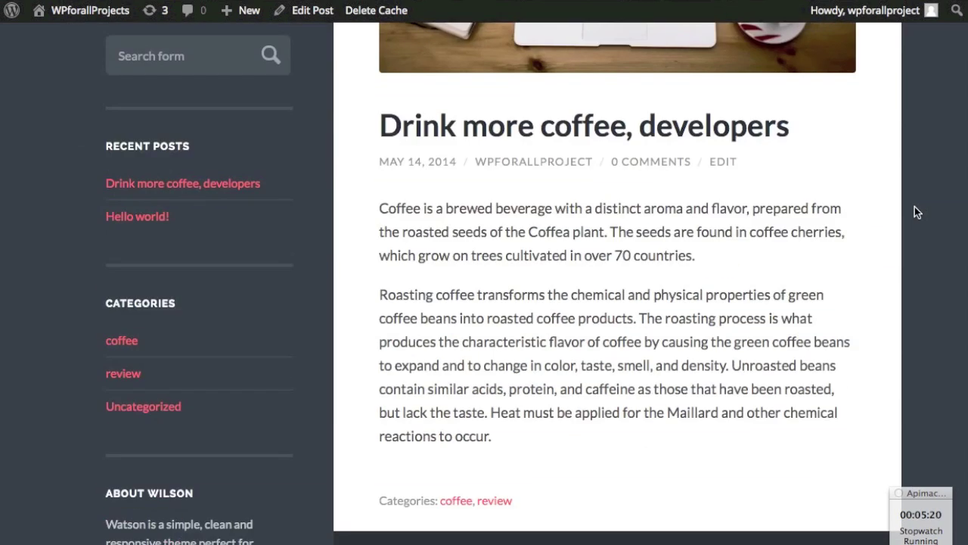
scroll(914, 206, "down", 3)
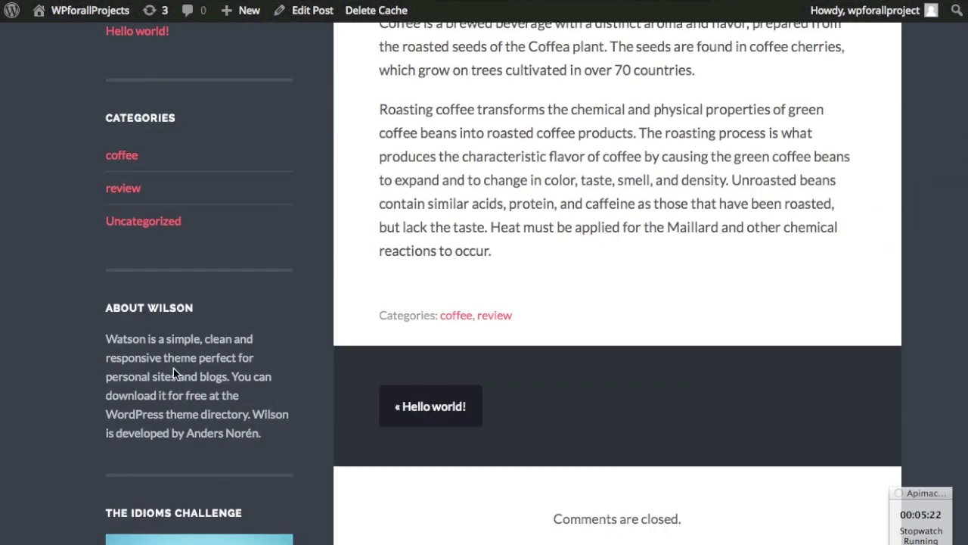
scroll(173, 371, "down", 2)
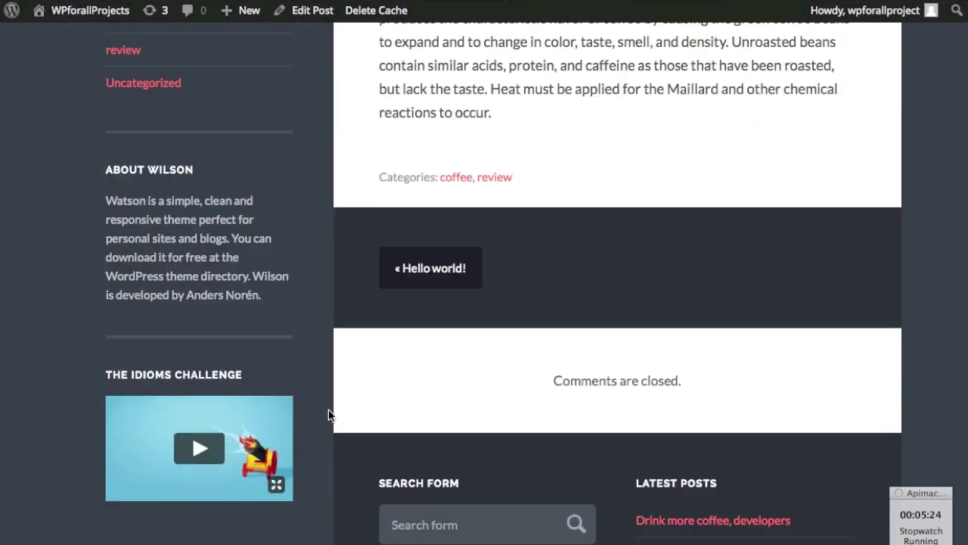
scroll(329, 415, "up", 10)
scroll(328, 414, "down", 11)
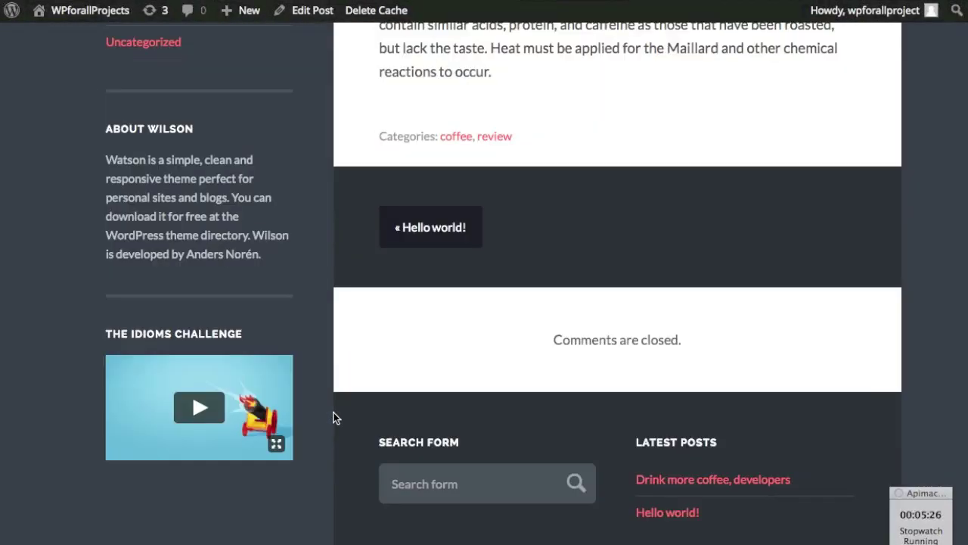
scroll(870, 245, "up", 15)
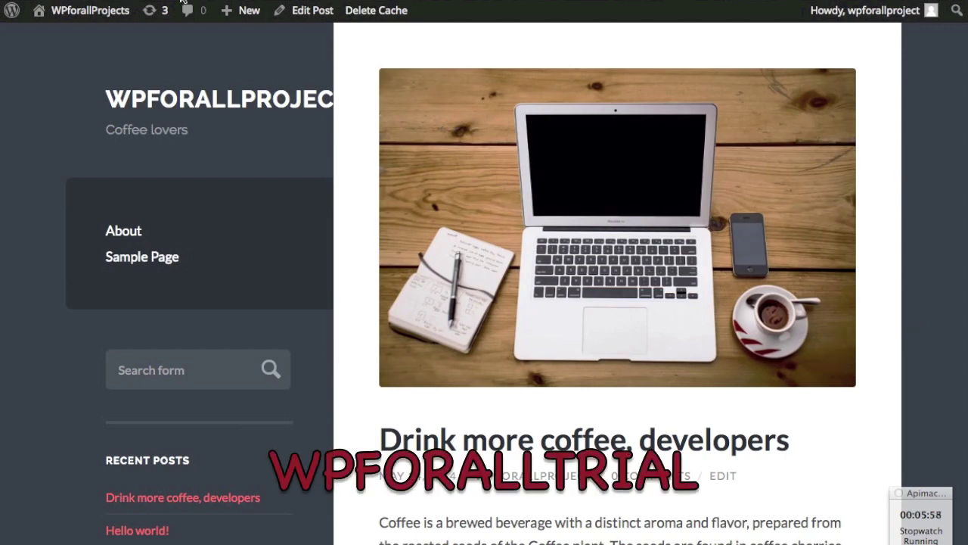
key("ctrl+Tab")
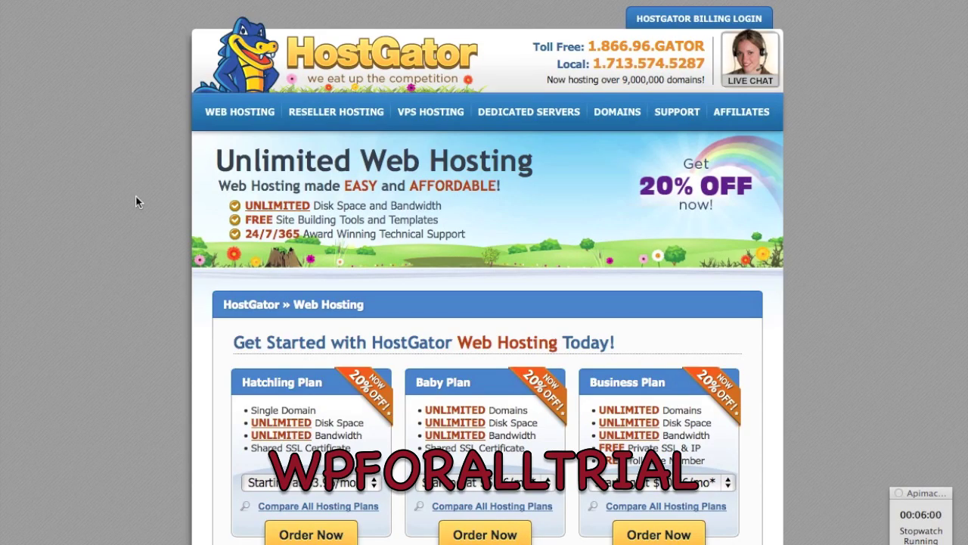